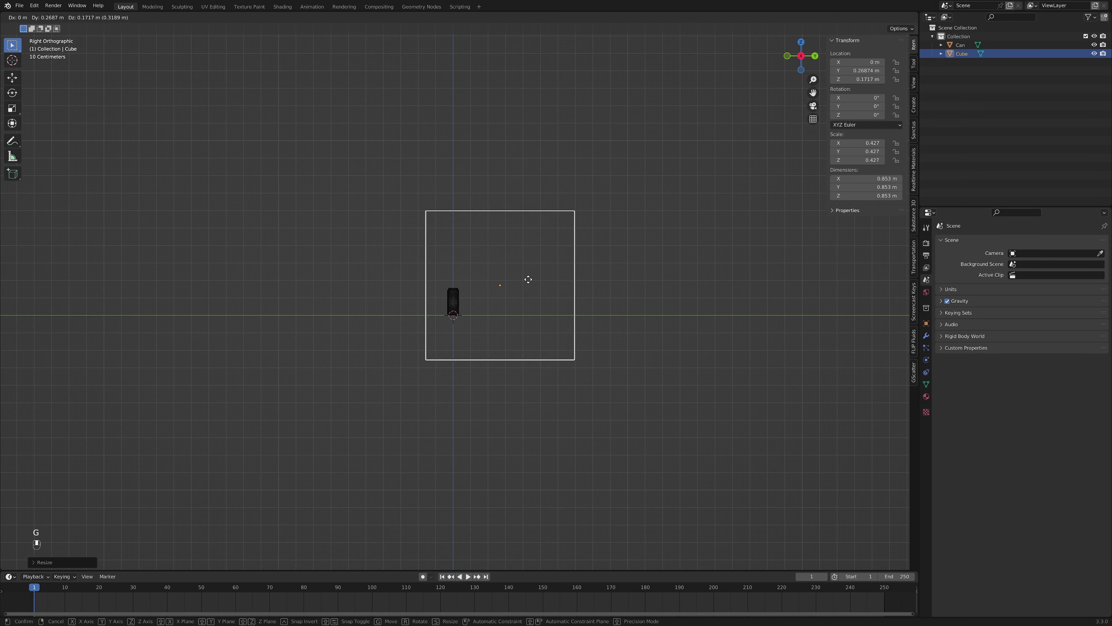
Step: Move the wireframe cube to about Y 0.31 m, Z 0.16 m so it encloses the can, and rename it Domain
click(535, 280)
middle_drag(534, 280, 493, 299)
double_click(966, 54)
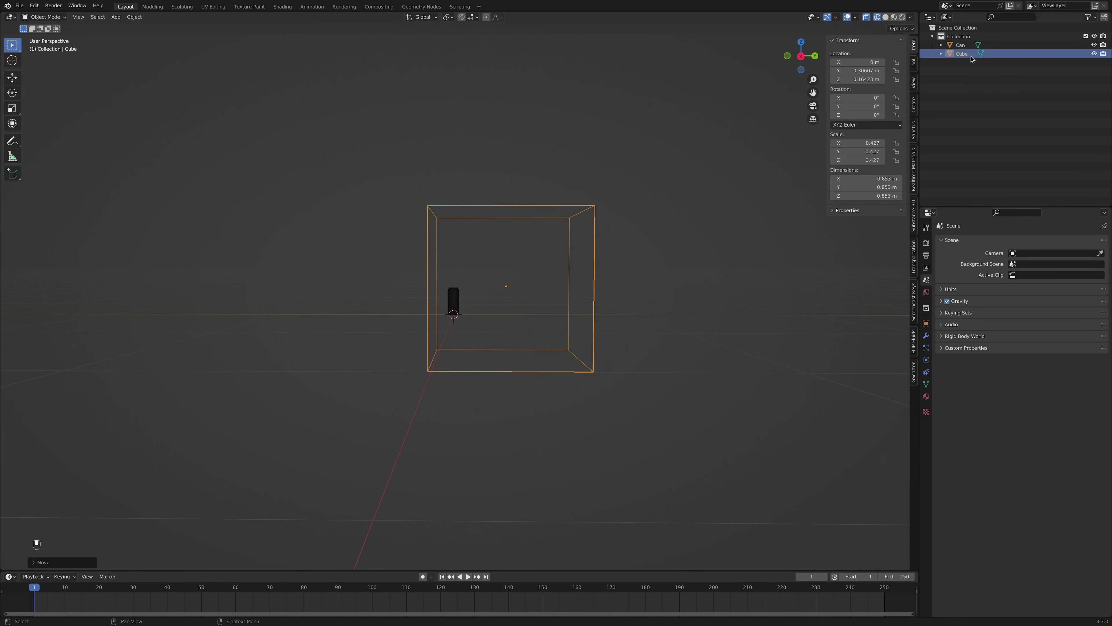
text(Domain)
key(Return)
click(559, 291)
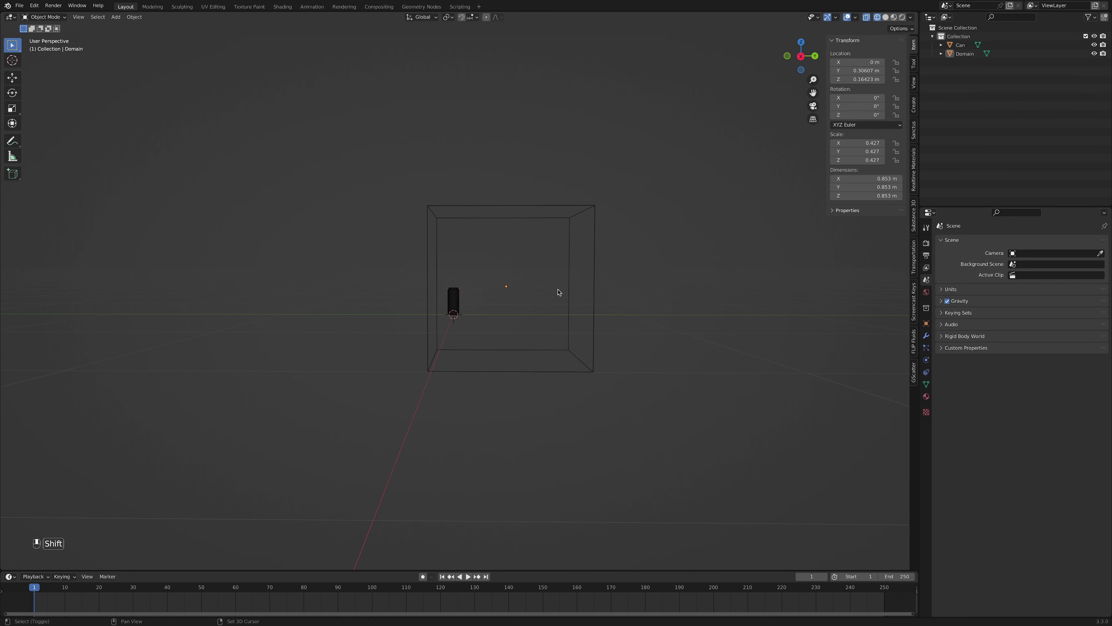
Step: Add a cylinder and rotate its mesh onto its side so its axis runs along X
key(shift+a)
mouse_move(559, 290)
click(596, 332)
key(Tab)
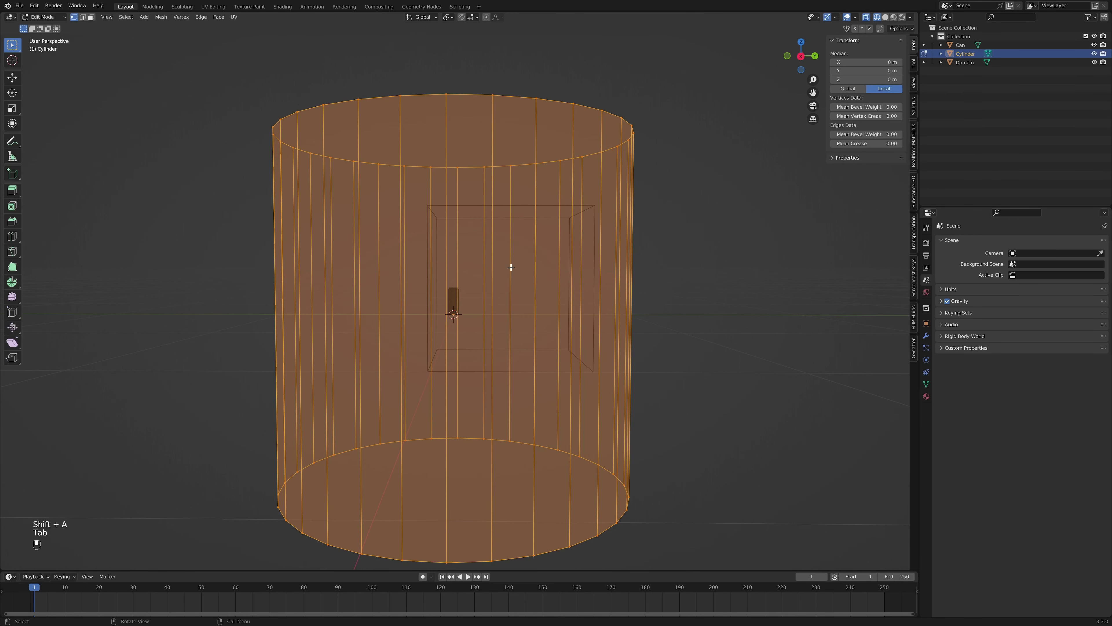
key(r)
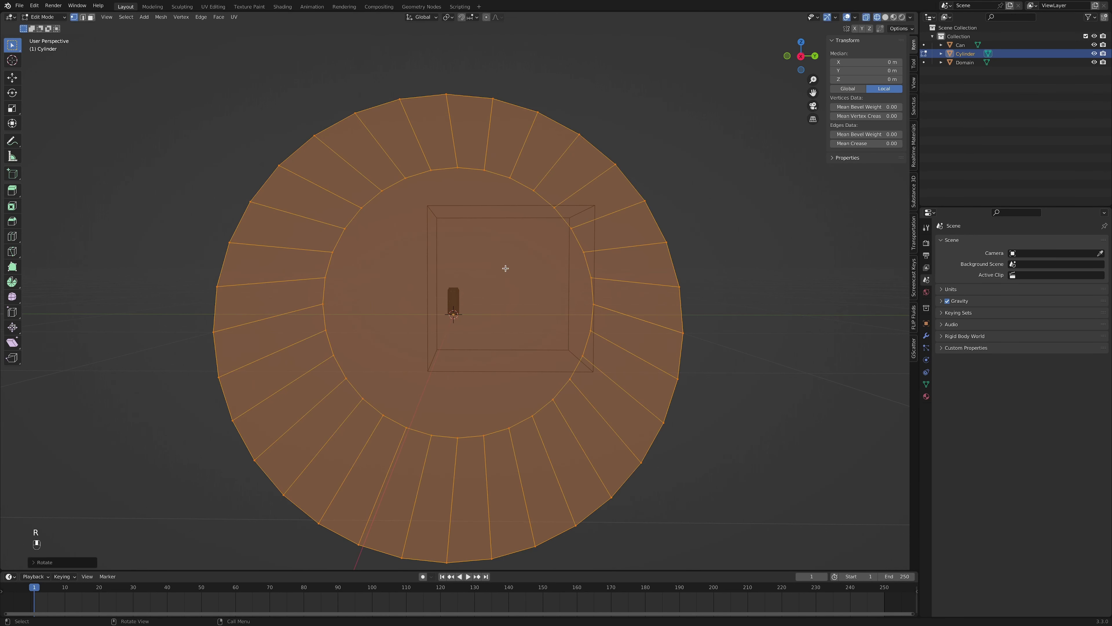
Step: Shrink the cylinder's cross-section in Y and Z to a diameter of about 0.063 m, roughly the can's width
click(801, 56)
click(12, 107)
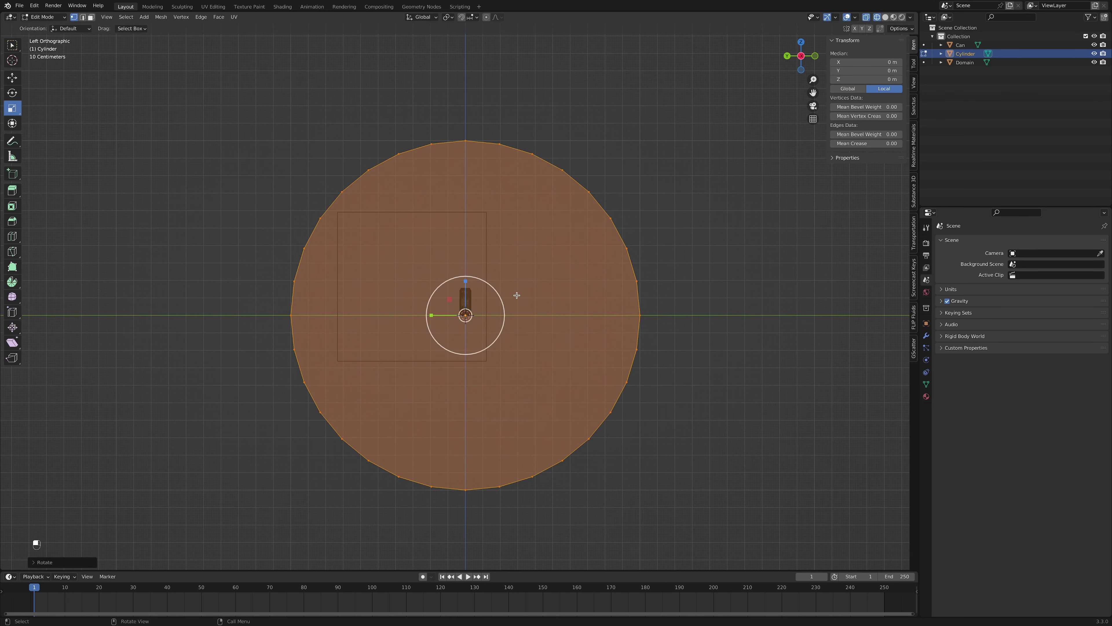
key(s)
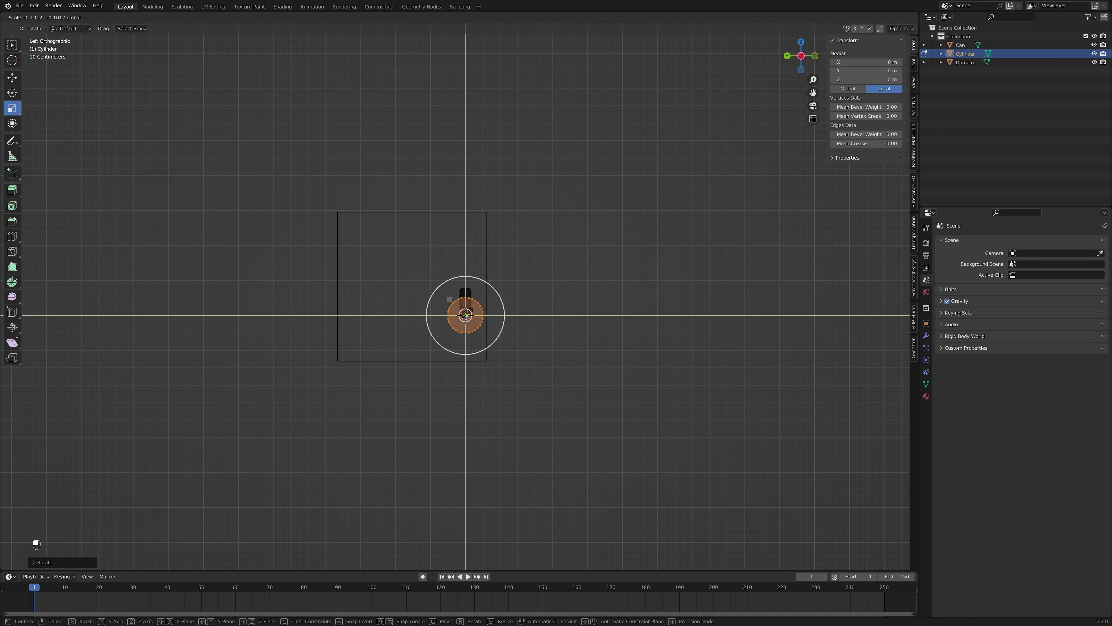
click(463, 312)
scroll(462, 313, up, 6)
drag(461, 335, 475, 356)
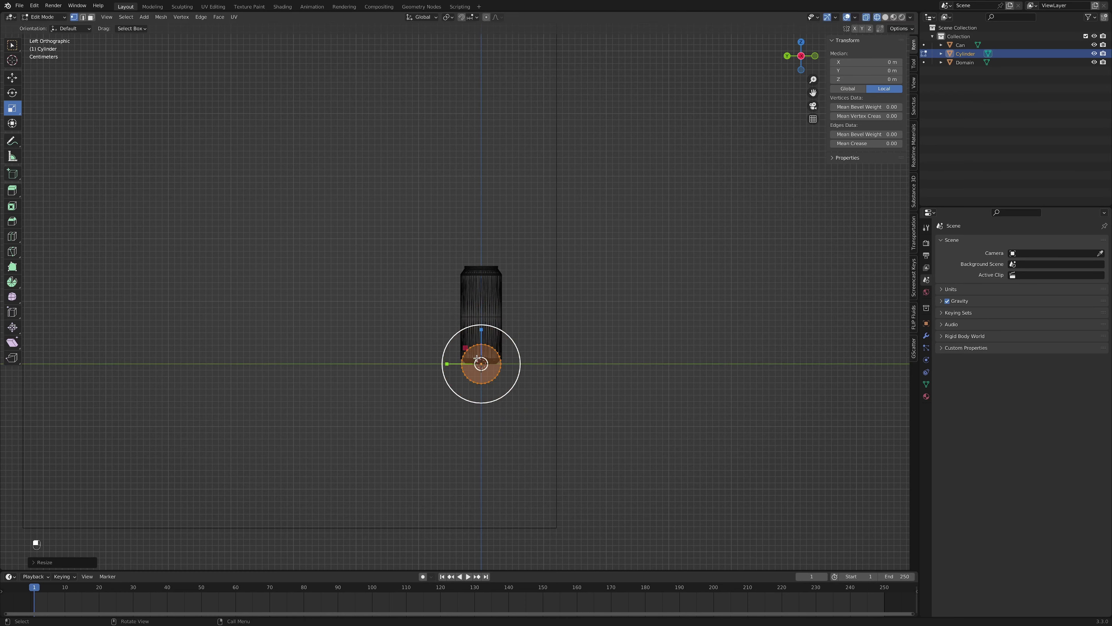
scroll(477, 337, down, 4)
shift+middle_drag(479, 334, 496, 363)
Step: Move the cylinder up near the top of the domain, to about Y 0.21 m, Z 0.53 m
key(Tab)
key(g)
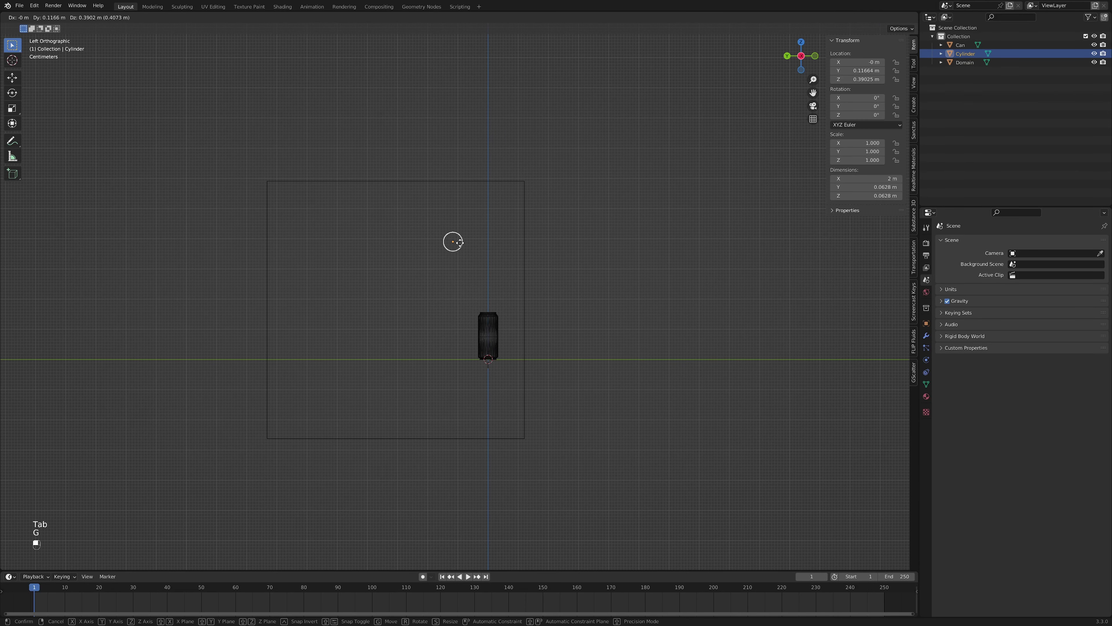
click(434, 213)
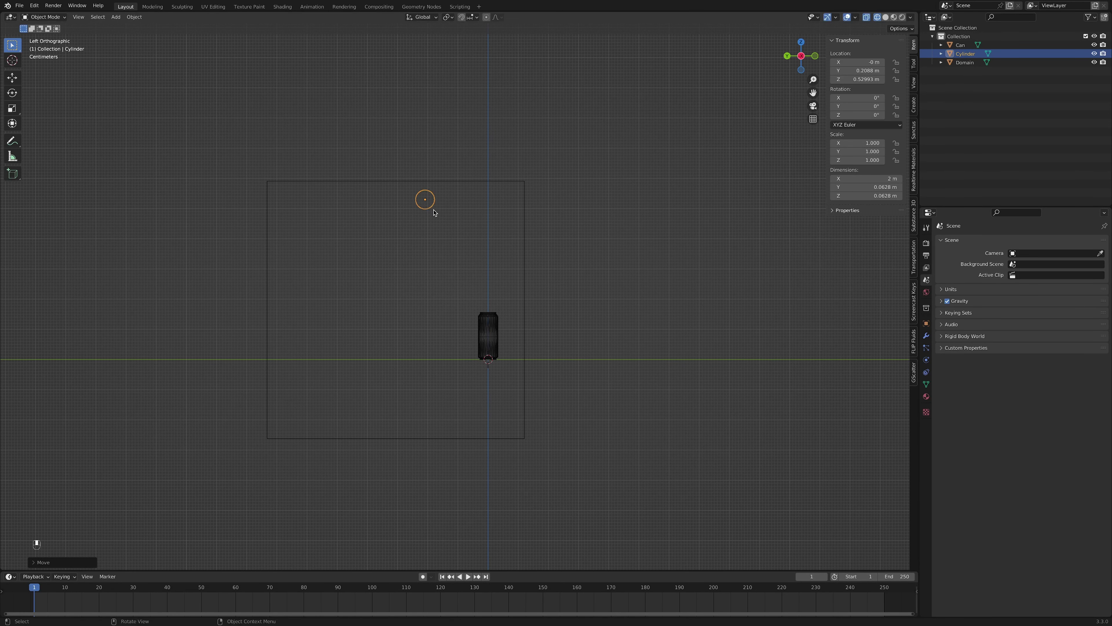
Step: Shorten the cylinder along X to about 0.38 m and lower it to about Y 0.20 m, Z 0.44 m
middle_drag(434, 232, 455, 219)
key(Tab)
key(s)
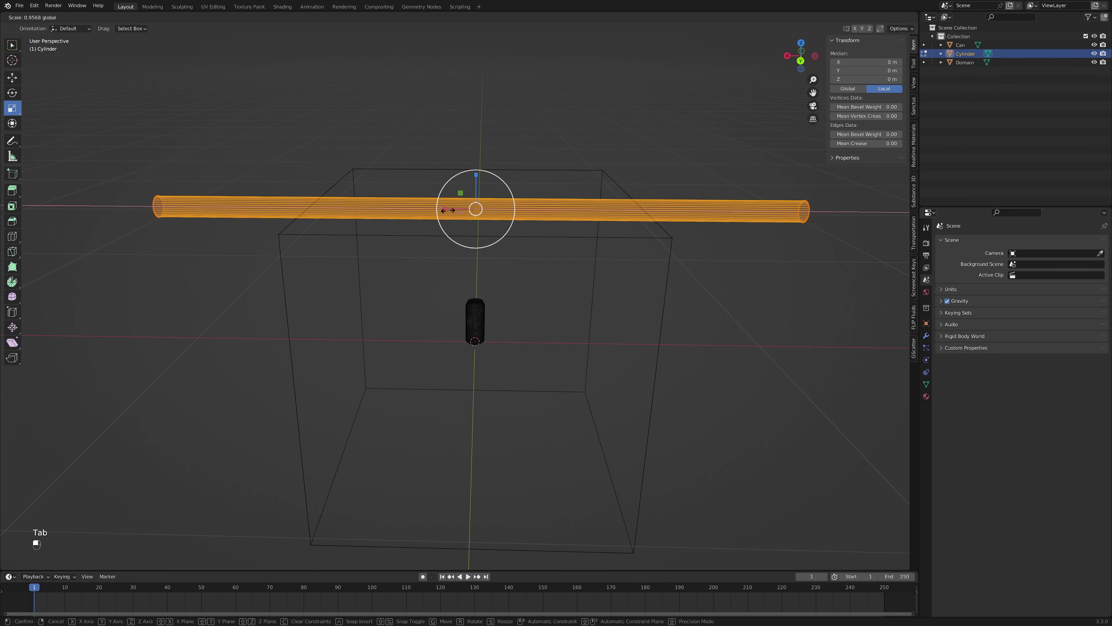
click(473, 211)
middle_drag(472, 211, 404, 218)
click(802, 63)
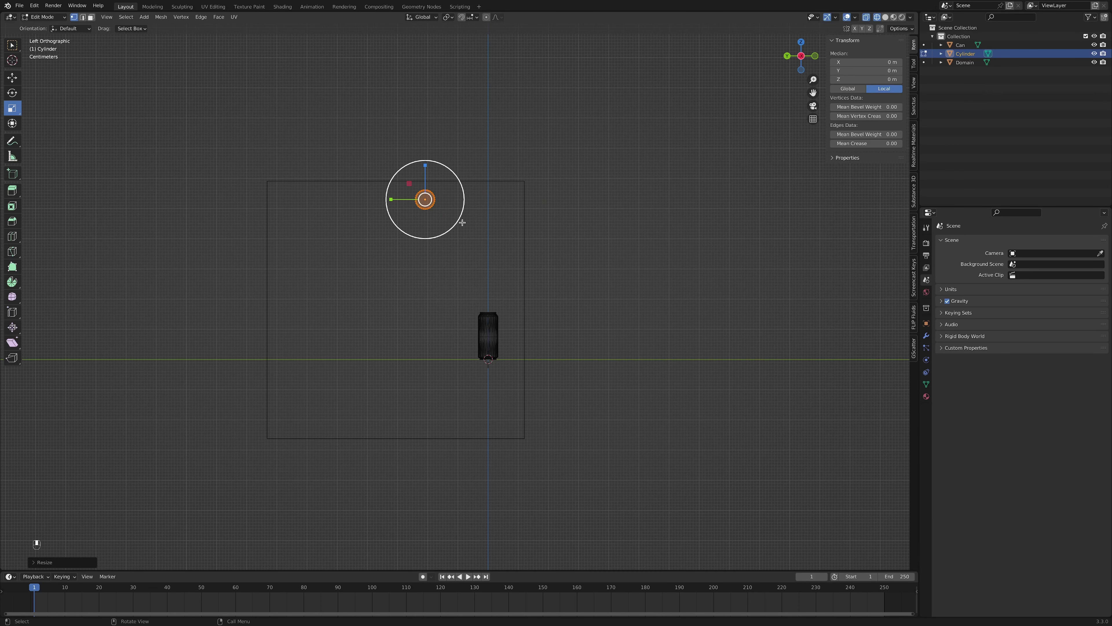
key(Tab)
key(g)
click(462, 261)
Step: Add a cube and shrink its cross-section in Y and Z to about 0.05 m
key(shift+a)
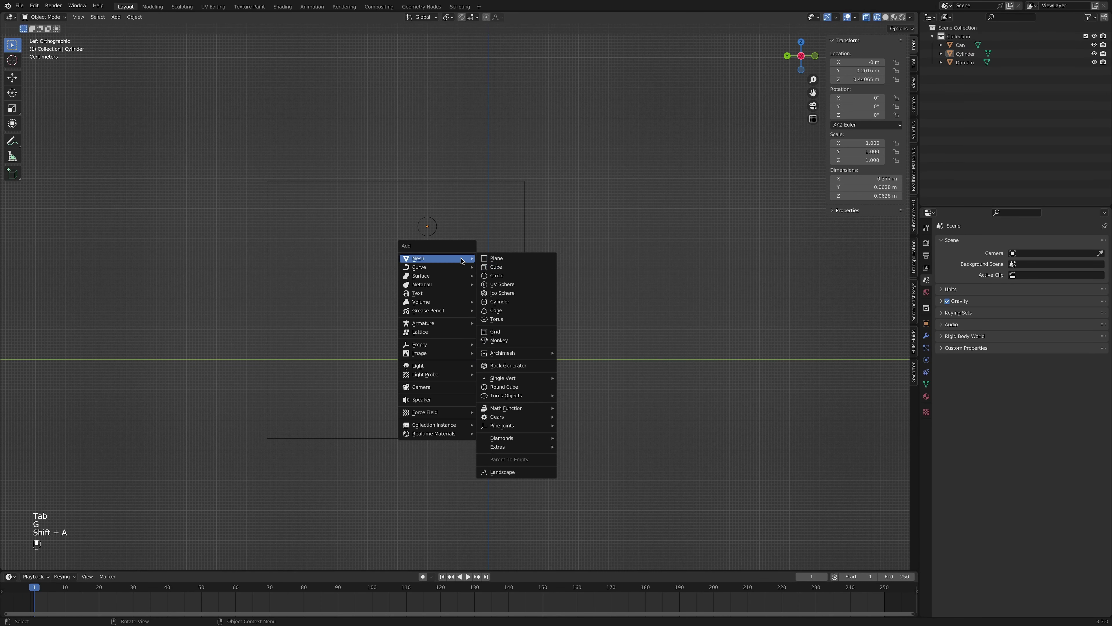
click(495, 267)
key(Tab)
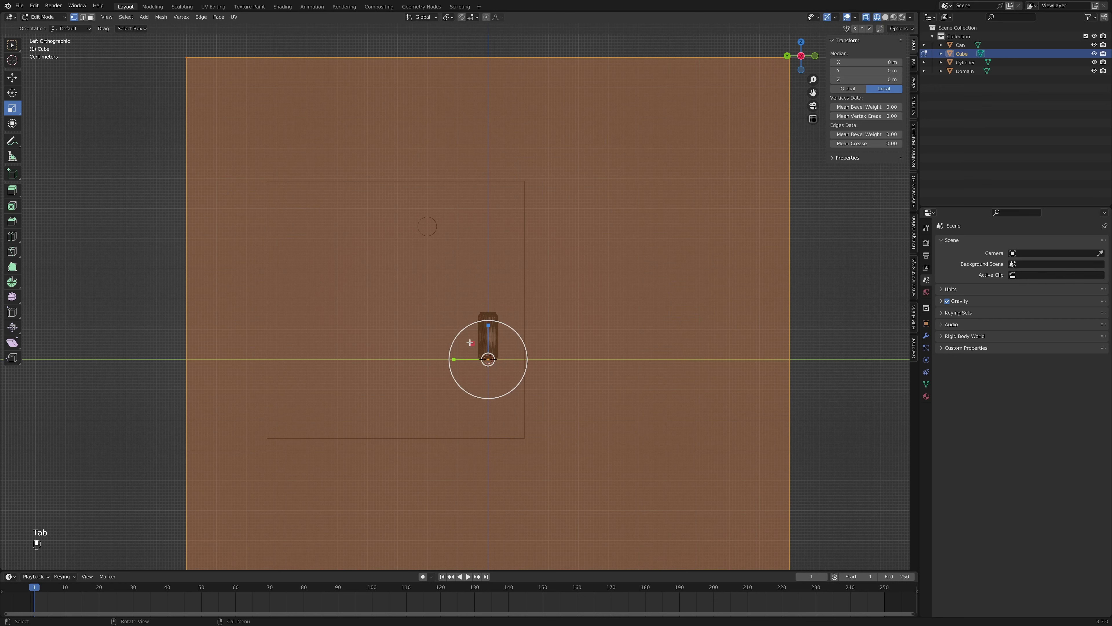
key(s)
click(477, 349)
key(s)
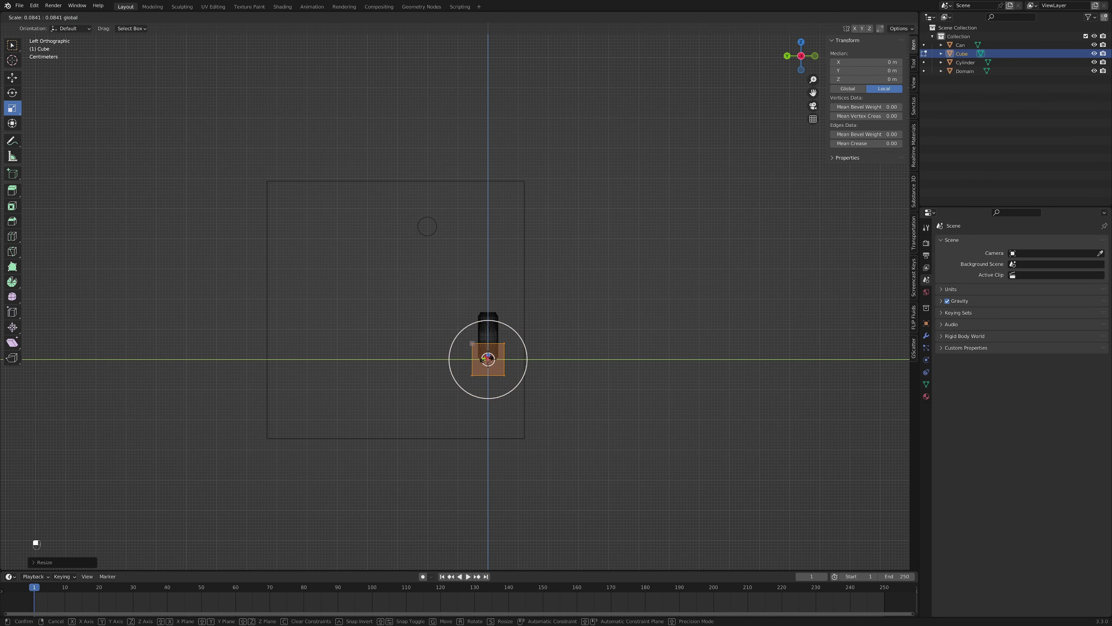
click(477, 348)
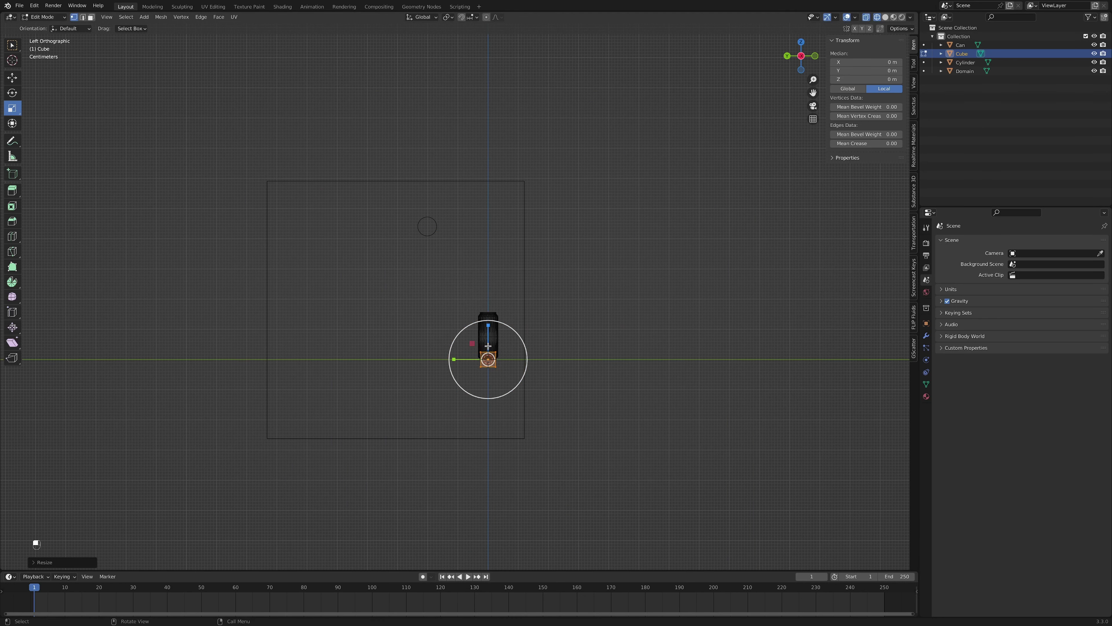
Step: Tilt the new box about 21° around X and place it just above the cylinder, at about Y 0.20 m, Z 0.53 m
key(Tab)
key(r)
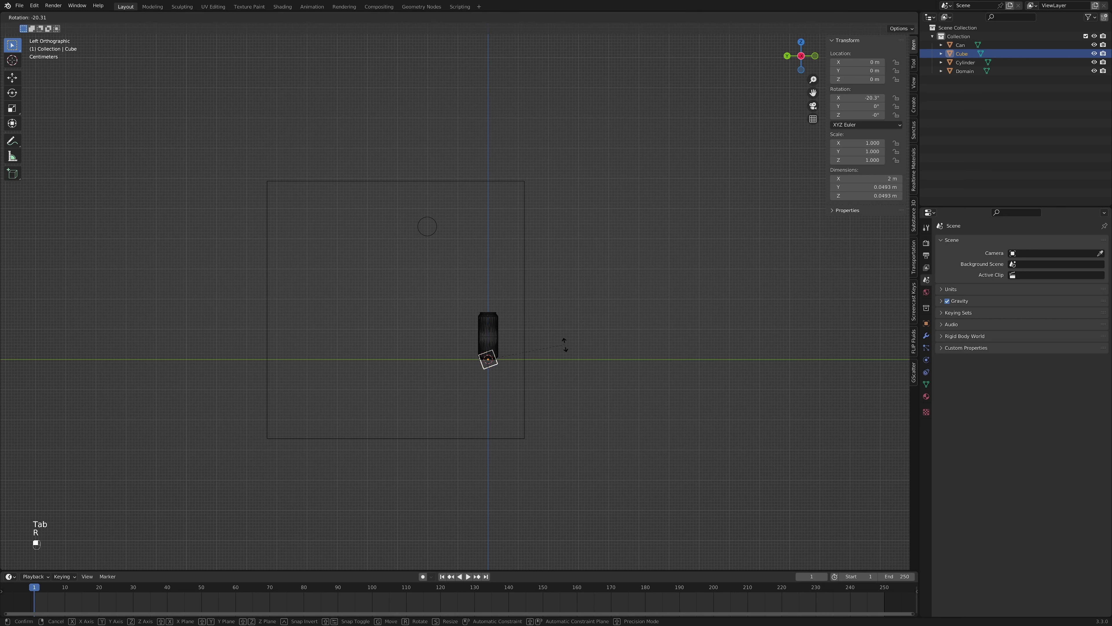
click(560, 345)
key(g)
click(482, 182)
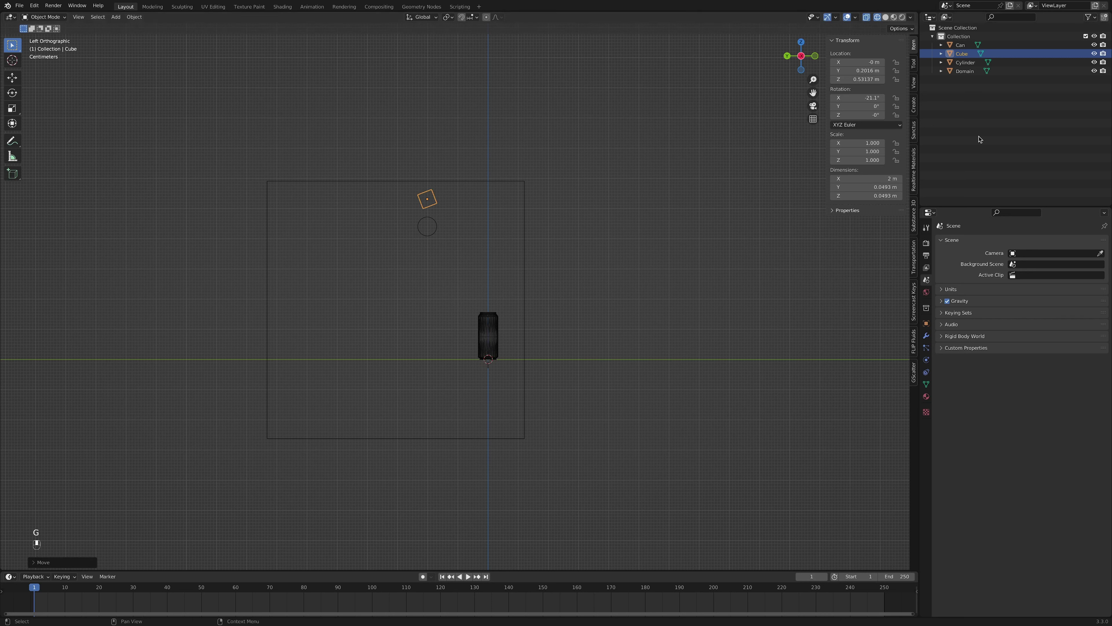
Step: Rename the tilted box Inflow and the cylinder Obstacle
double_click(967, 54)
text(Inflow)
key(Return)
double_click(967, 54)
text(Obsta)
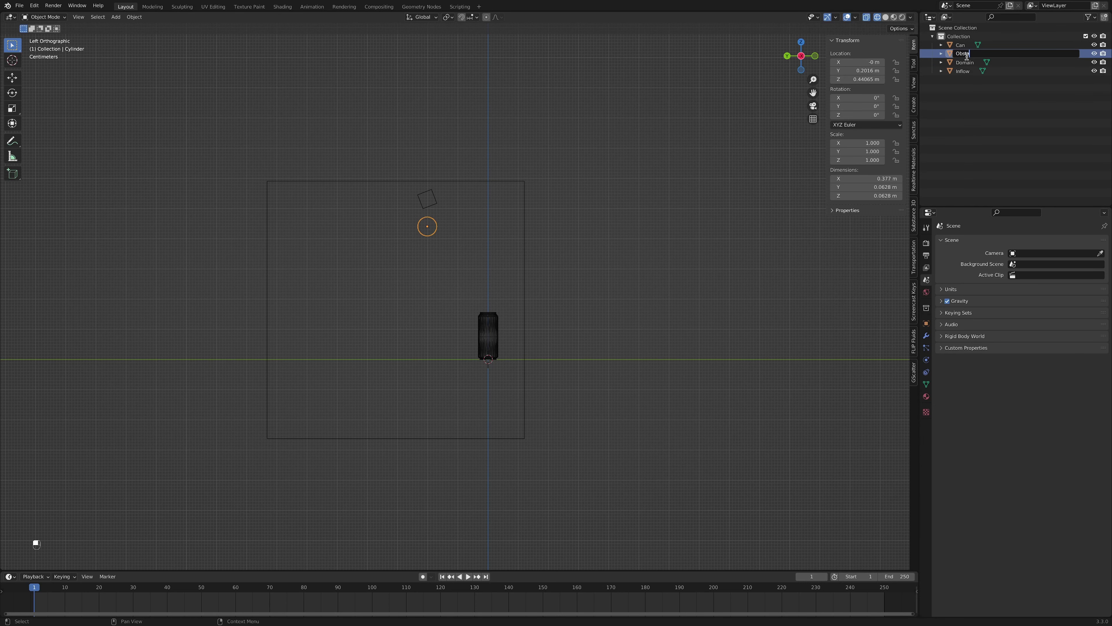
text(cle)
key(Return)
Step: Shorten the Inflow box along X to about 0.33 m and apply its scale
middle_drag(571, 168, 449, 235)
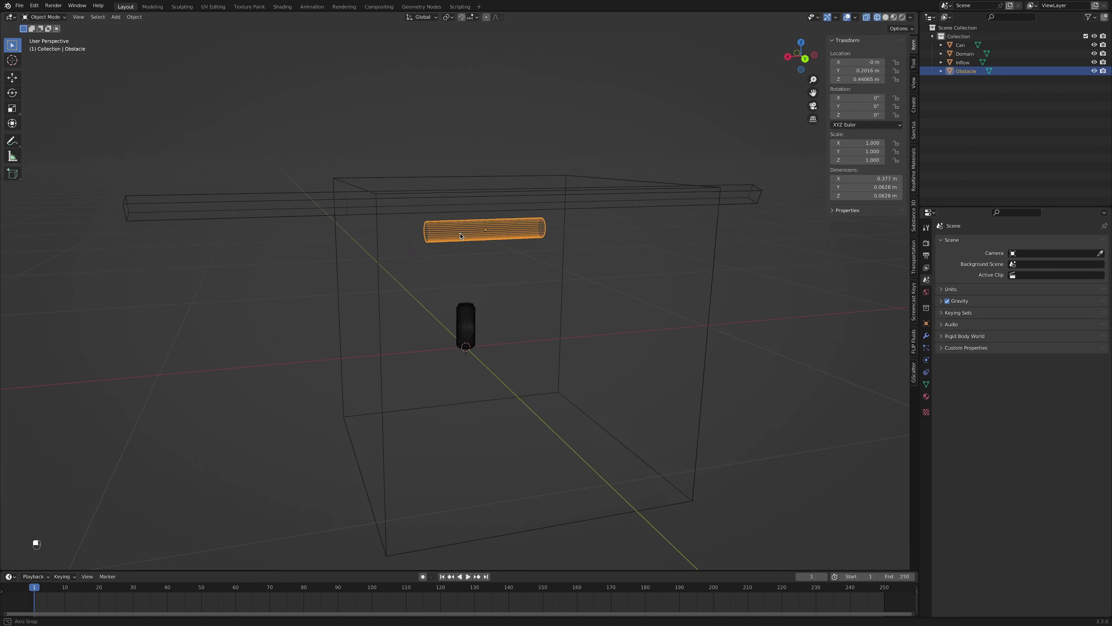
click(261, 211)
key(Tab)
drag(448, 200, 472, 201)
key(Tab)
middle_drag(473, 202, 569, 218)
key(ctrl+a)
click(545, 215)
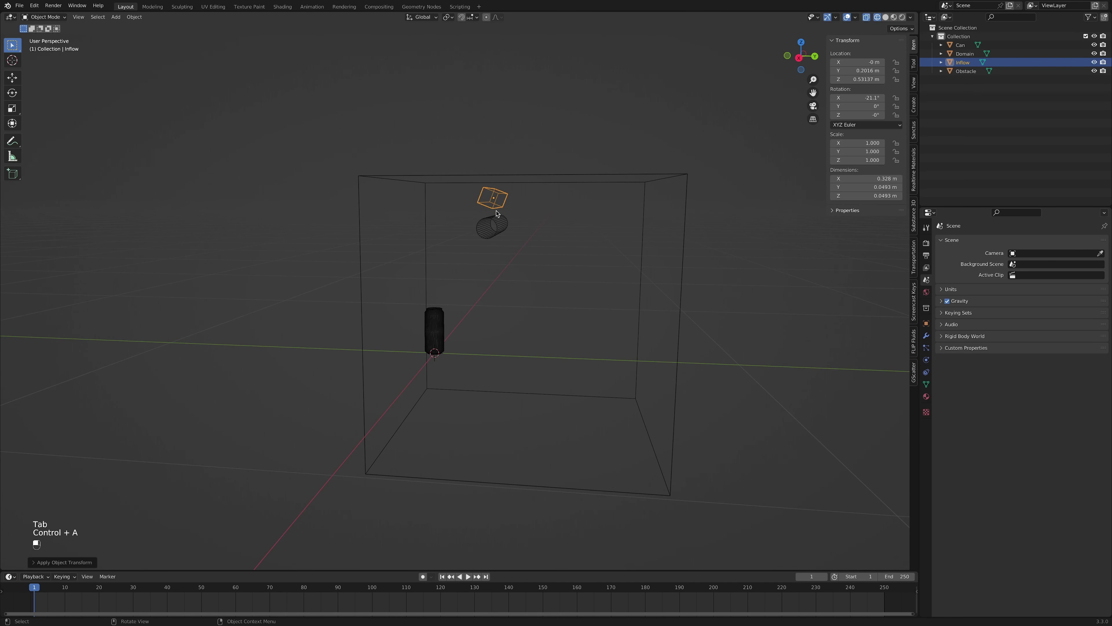
key(ctrl+a)
click(503, 219)
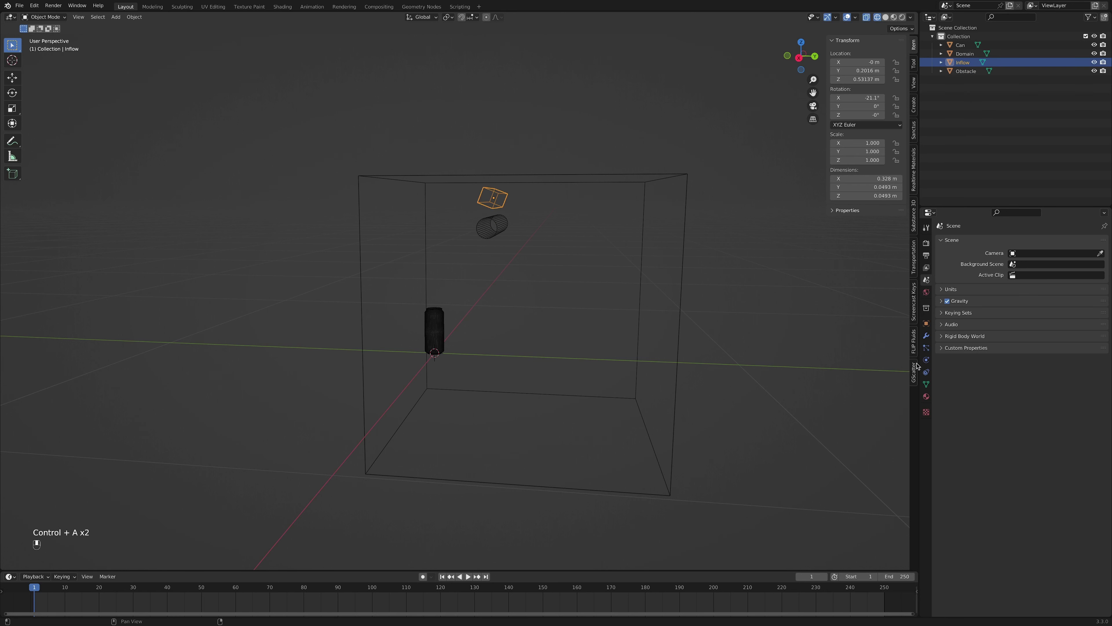
Step: Add FLIP Fluid physics to the Domain cube and set its type to Domain
click(925, 360)
click(676, 284)
click(1069, 281)
click(1042, 311)
click(1042, 326)
Step: Add FLIP Fluid physics to the cylinder and set its type to Obstacle
click(490, 224)
click(1070, 280)
click(1042, 307)
click(997, 347)
Step: Add FLIP Fluid physics to the tilted box and set its type to Inflow
click(510, 204)
click(1057, 280)
click(1007, 308)
click(991, 357)
Step: Add another cube and flatten its mesh in Z to a height of about 0.3 m
middle_drag(504, 245, 527, 248)
key(shift+a)
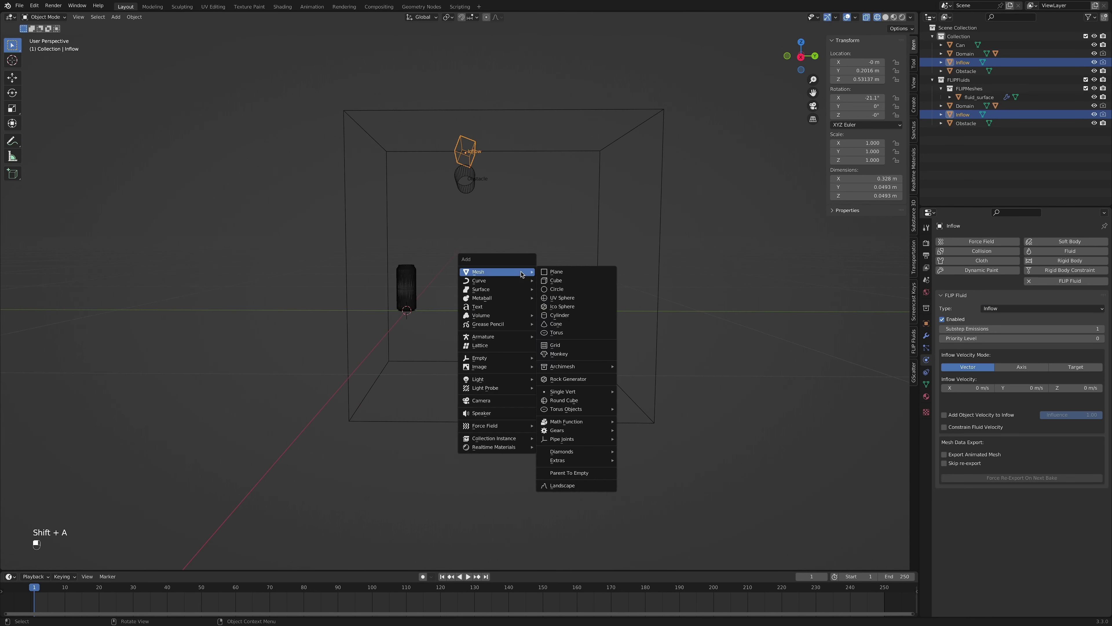
click(565, 284)
key(Tab)
key(s)
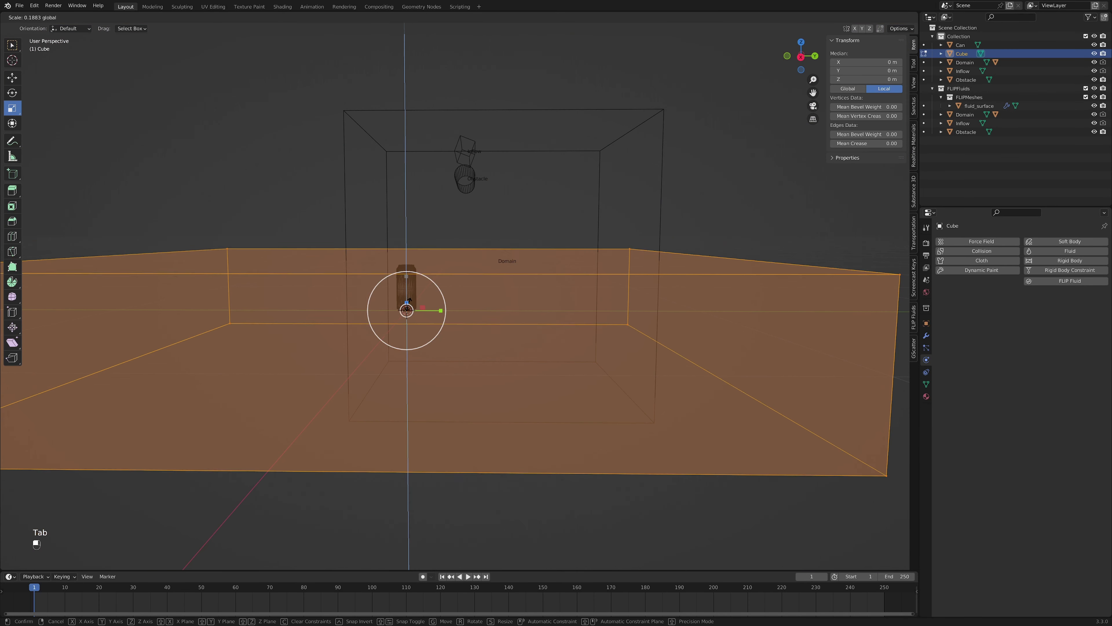
click(409, 300)
key(Tab)
Step: Scale the flat box to about 1.13 m wide and centre it around the domain at about Y 0.32 m
drag(801, 55, 810, 55)
click(801, 42)
key(g)
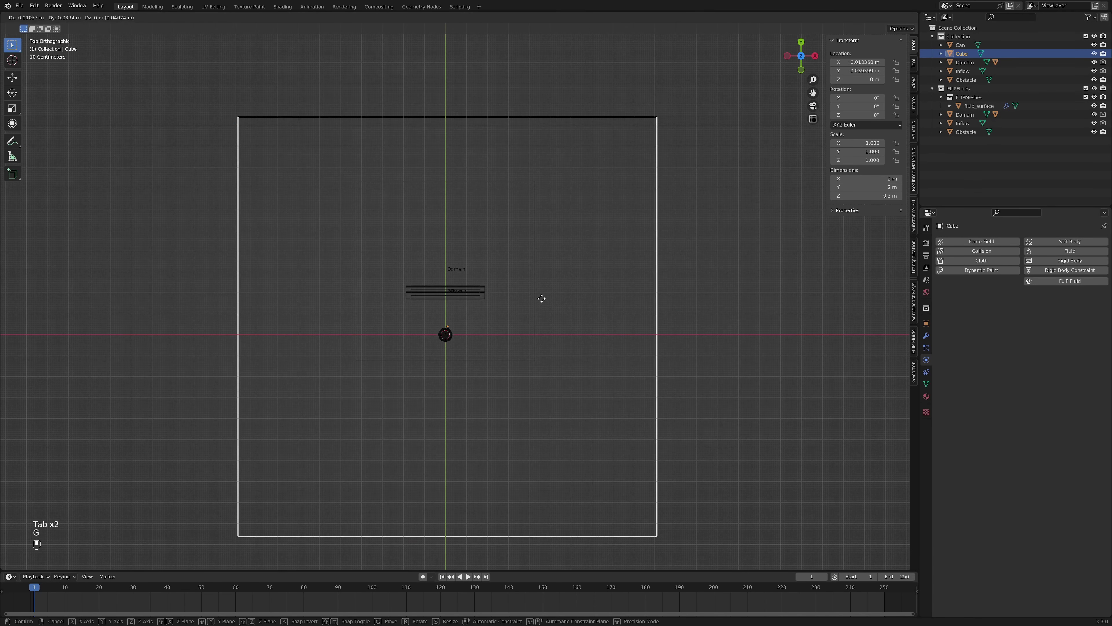
click(536, 241)
key(s)
click(603, 241)
key(g)
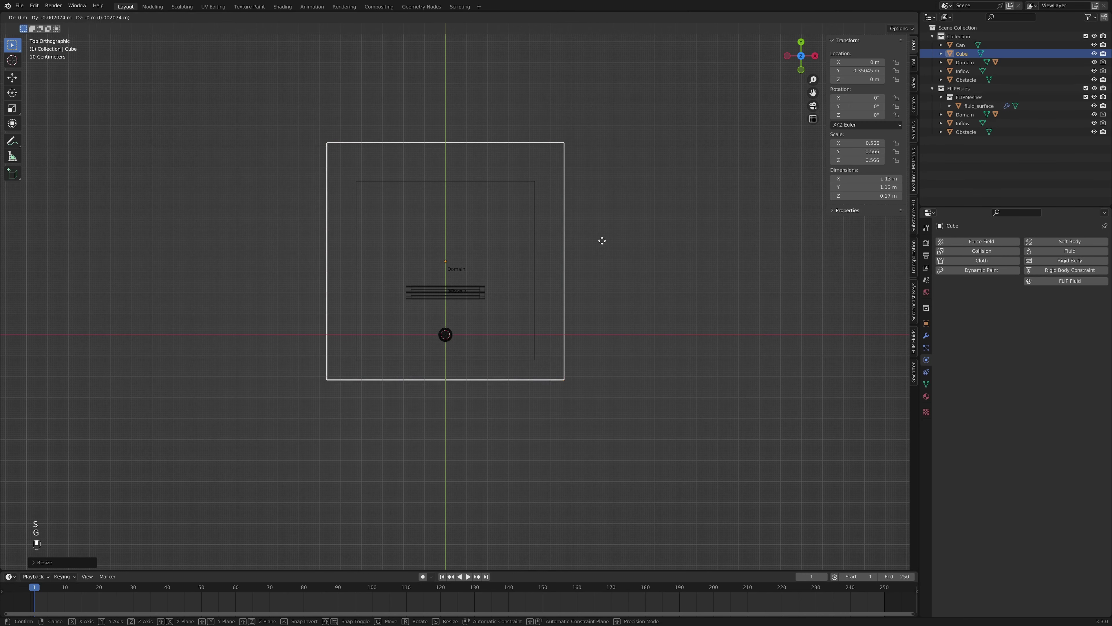
click(600, 247)
Step: Move the flat box down to about Z -0.28 m so it covers the domain's base
middle_drag(665, 290, 566, 193)
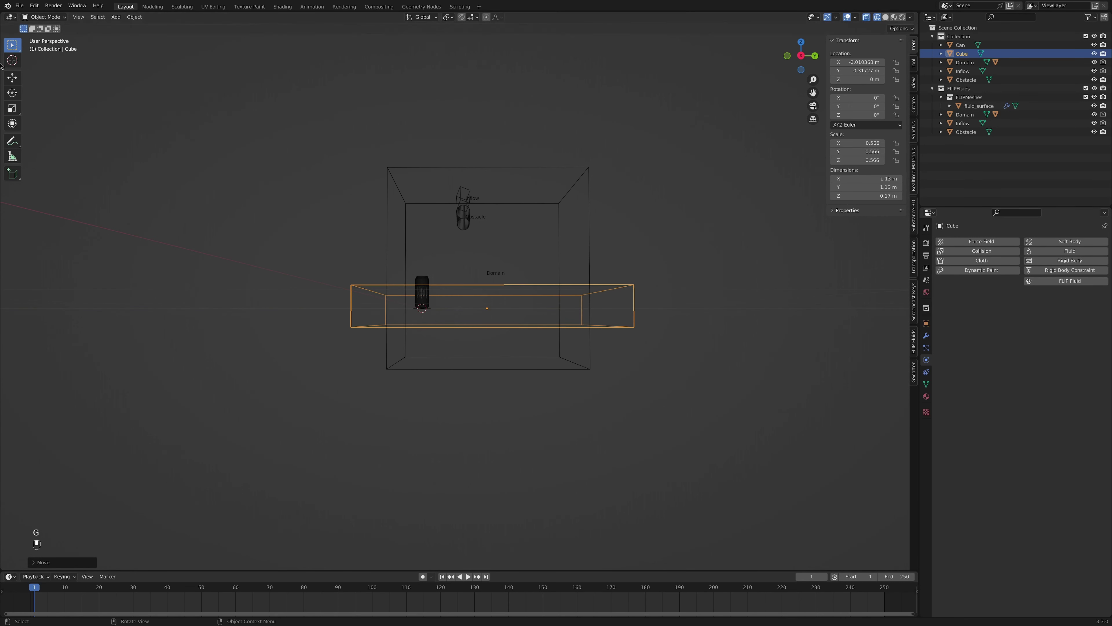
click(11, 77)
click(801, 56)
drag(488, 275, 493, 334)
key(Tab)
key(Tab)
middle_drag(698, 348, 822, 324)
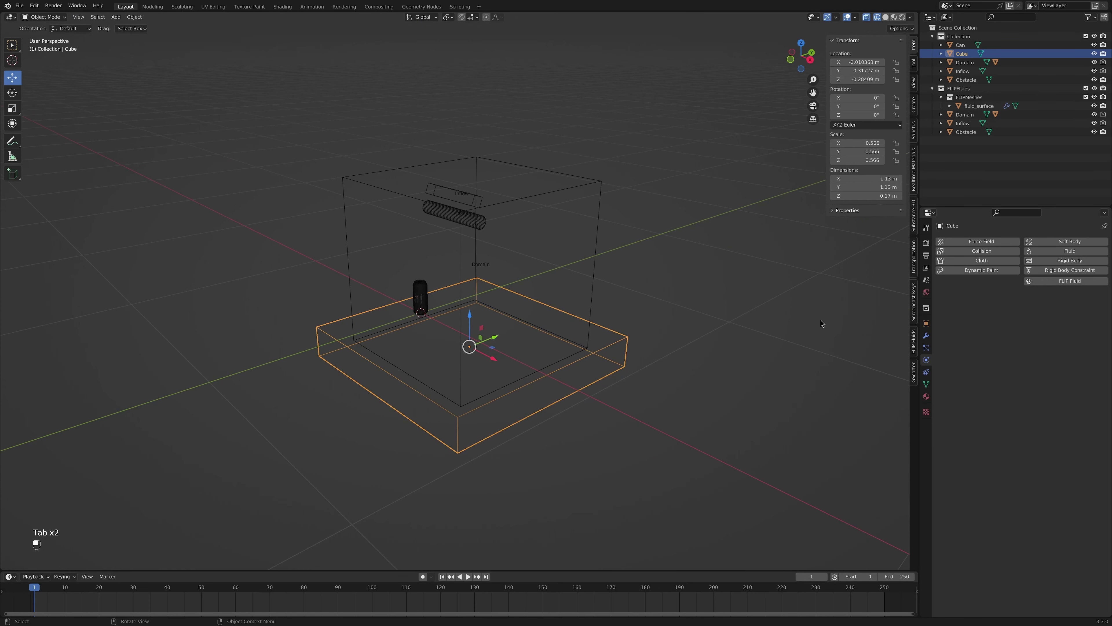
Step: Add FLIP Fluid physics to the flat box and set its type to Outflow
click(1070, 283)
click(1042, 308)
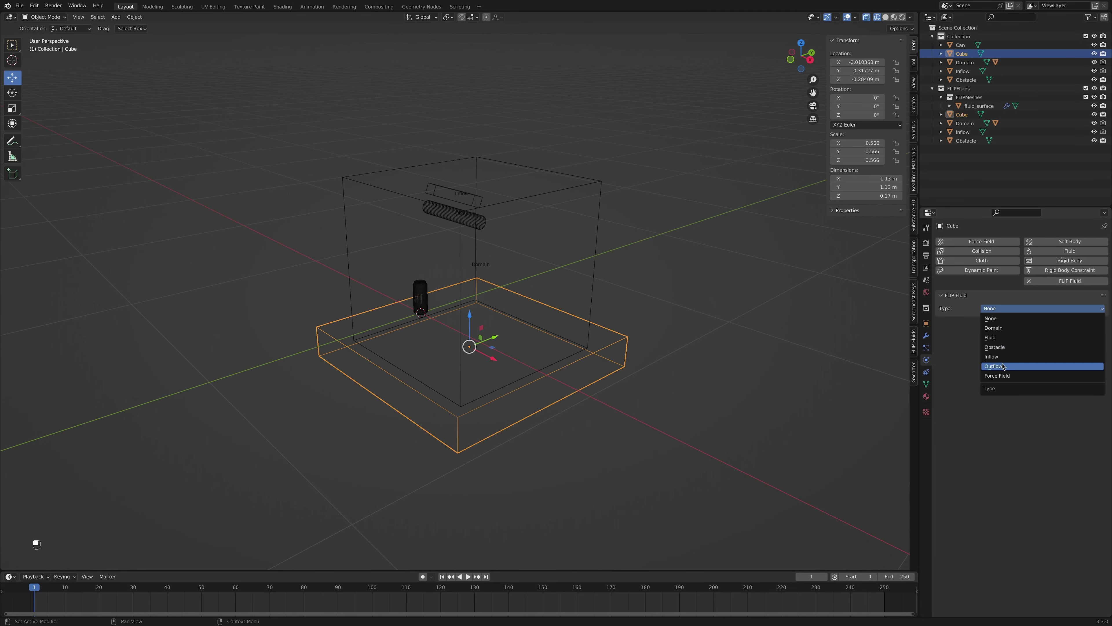
click(1042, 362)
middle_drag(731, 227, 771, 236)
Step: Save the file, start baking the FLIP simulation and show it in solid shading with the domain selected
click(914, 342)
key(ctrl+s)
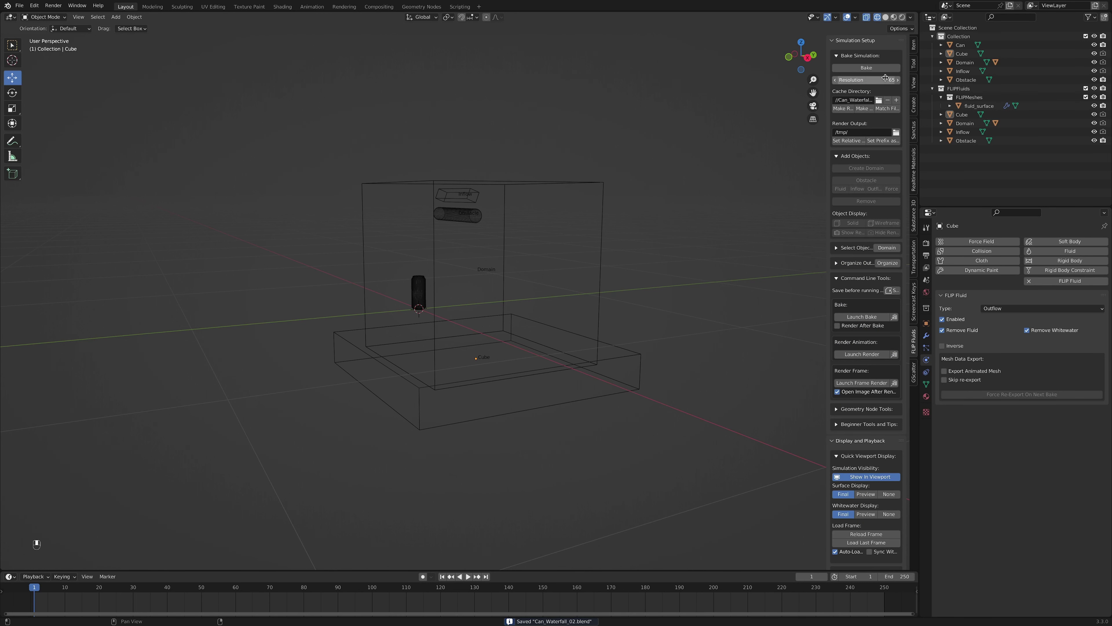
click(886, 68)
click(885, 17)
scroll(645, 263, up, 4)
mouse_move(628, 204)
middle_down()
mouse_move(665, 293)
mouse_move(690, 293)
middle_up()
click(886, 265)
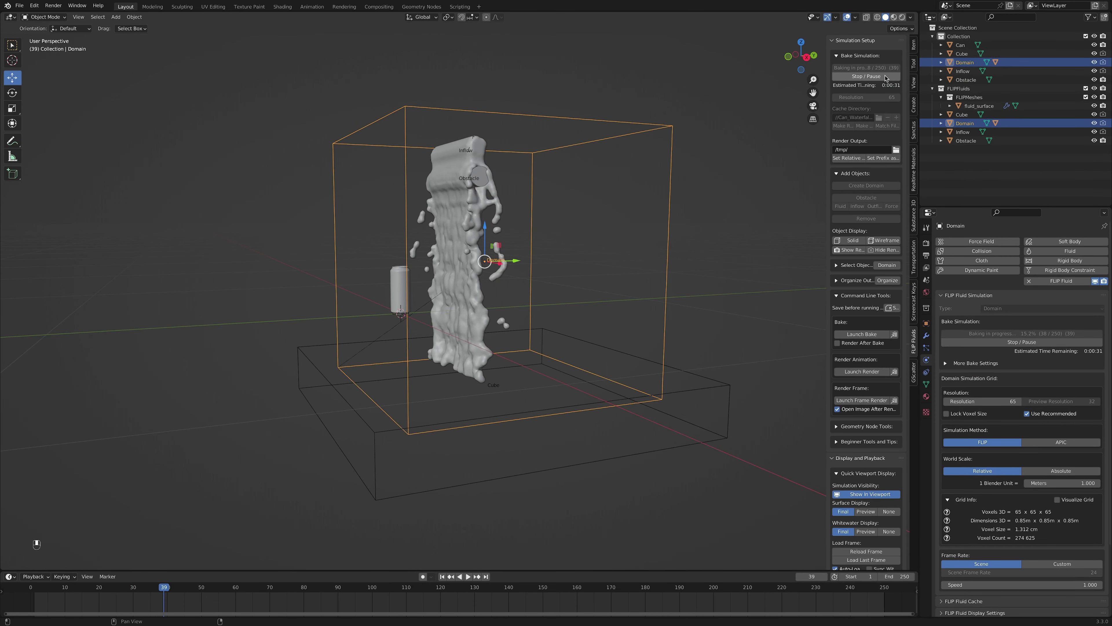
Step: Stop the running bake and reset the baked simulation
click(882, 76)
click(893, 68)
click(892, 69)
Step: At frame 24, keyframe the can's location and rotation
middle_drag(500, 272, 486, 292)
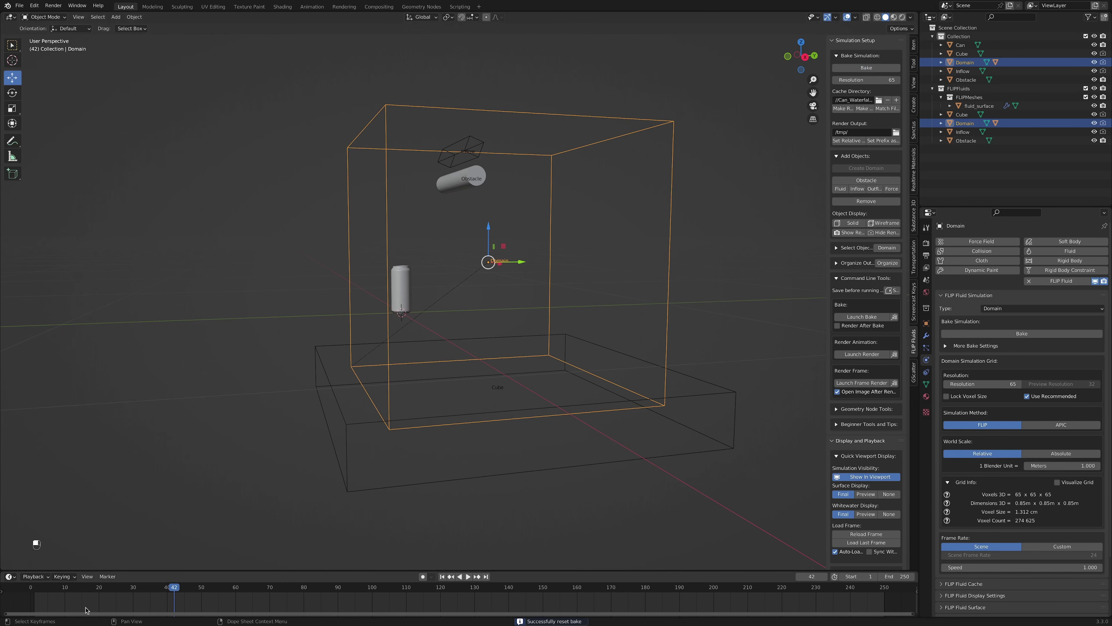
scroll(418, 288, up, 3)
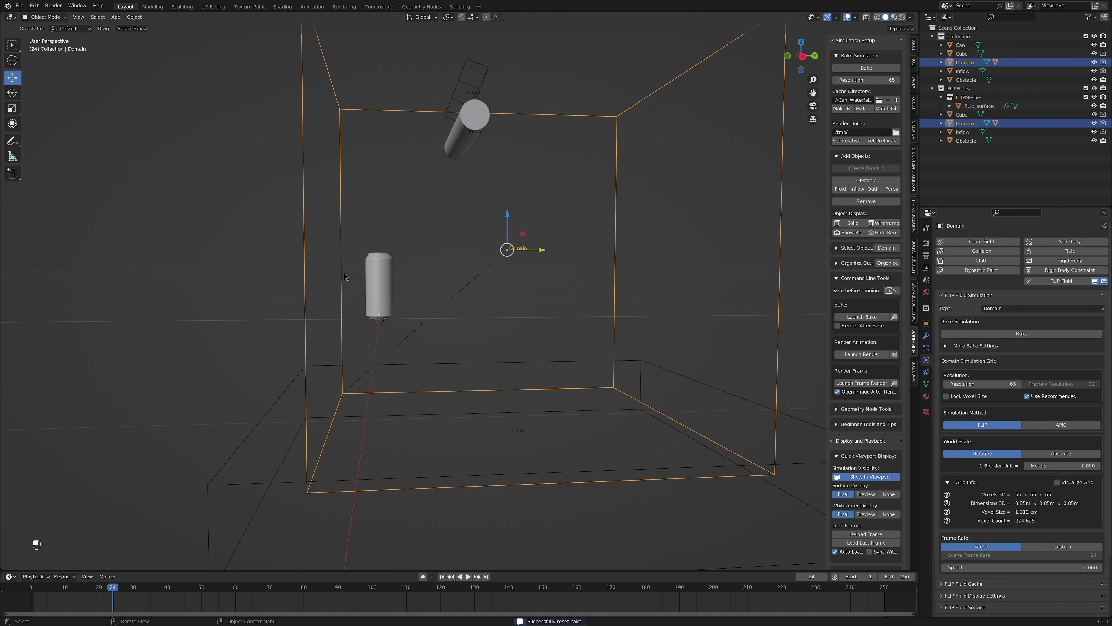
click(377, 281)
click(926, 323)
click(1100, 297)
Step: At frame 60, move the can past the obstacle to about Y 0.52 m, Z 0.54 m
click(235, 589)
drag(396, 303, 615, 249)
shift+middle_drag(615, 249, 482, 282)
Step: Rotate the can to about X 111°, Y 4.2°, Z -152° and keyframe its location and rotation at frame 60
click(12, 93)
drag(482, 281, 450, 280)
middle_drag(532, 290, 506, 289)
drag(497, 270, 496, 282)
middle_drag(504, 281, 429, 271)
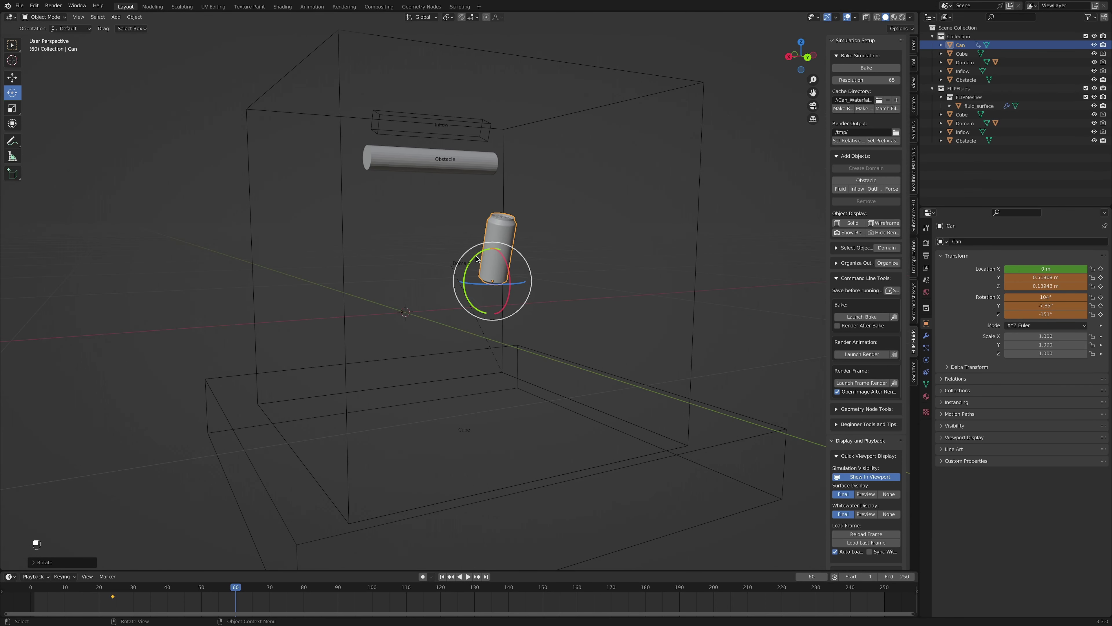
drag(466, 262, 474, 255)
middle_drag(482, 268, 496, 296)
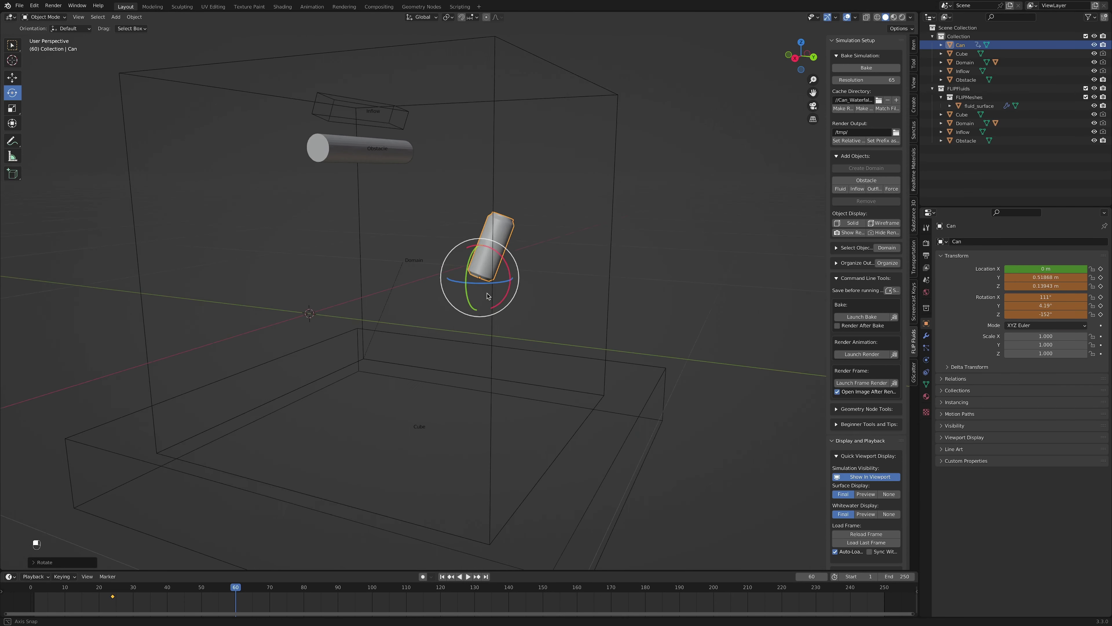
drag(1101, 269, 1100, 314)
Step: Play the can animation from the first frame
click(442, 577)
click(467, 578)
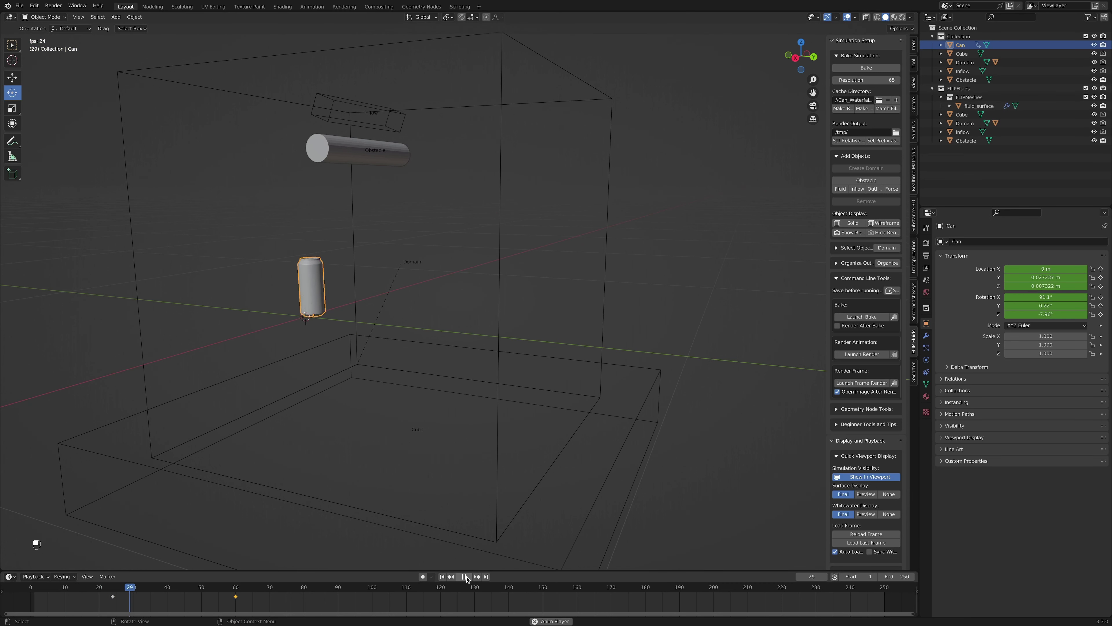
Step: Stop the playback, return to frame 1 and show the domain's FLIP Fluid physics settings
click(464, 577)
key(shift+Left)
click(498, 293)
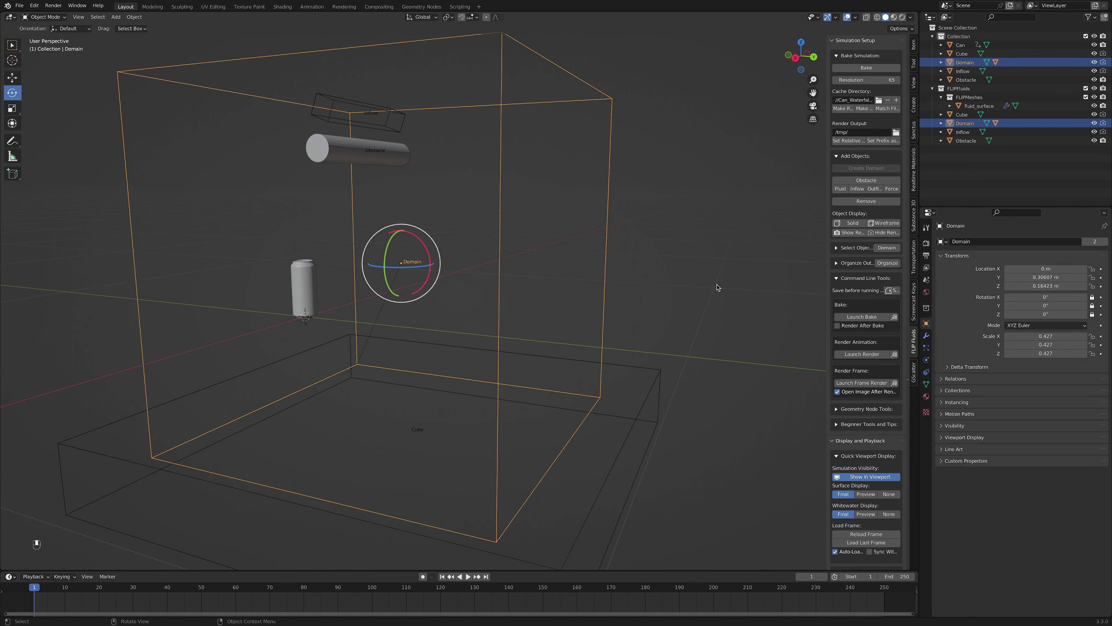
click(927, 361)
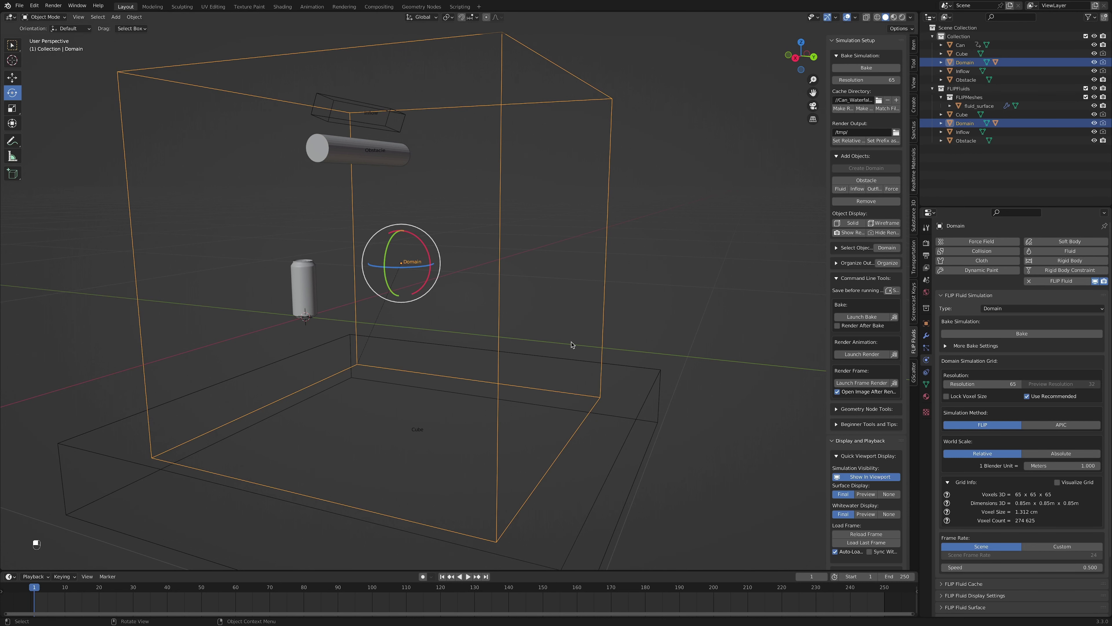
Step: Inspect the can's mesh in Edit Mode by selecting the linked geometry of the pull tab
click(503, 333)
click(293, 309)
key(KP_Decimal)
middle_drag(293, 309, 642, 313)
key(Tab)
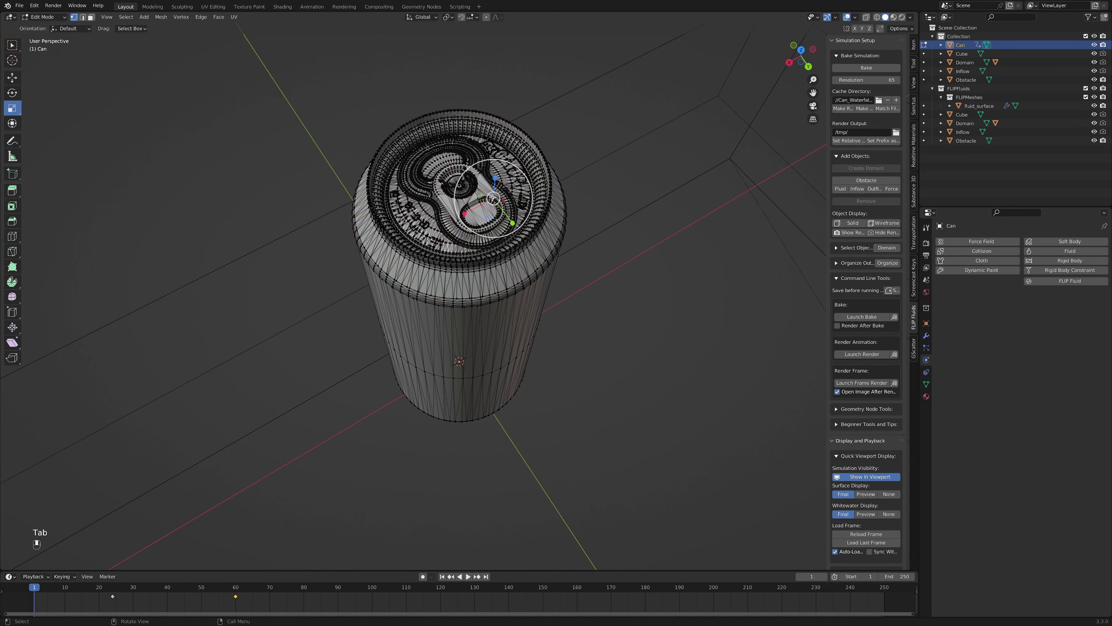
key(super+l)
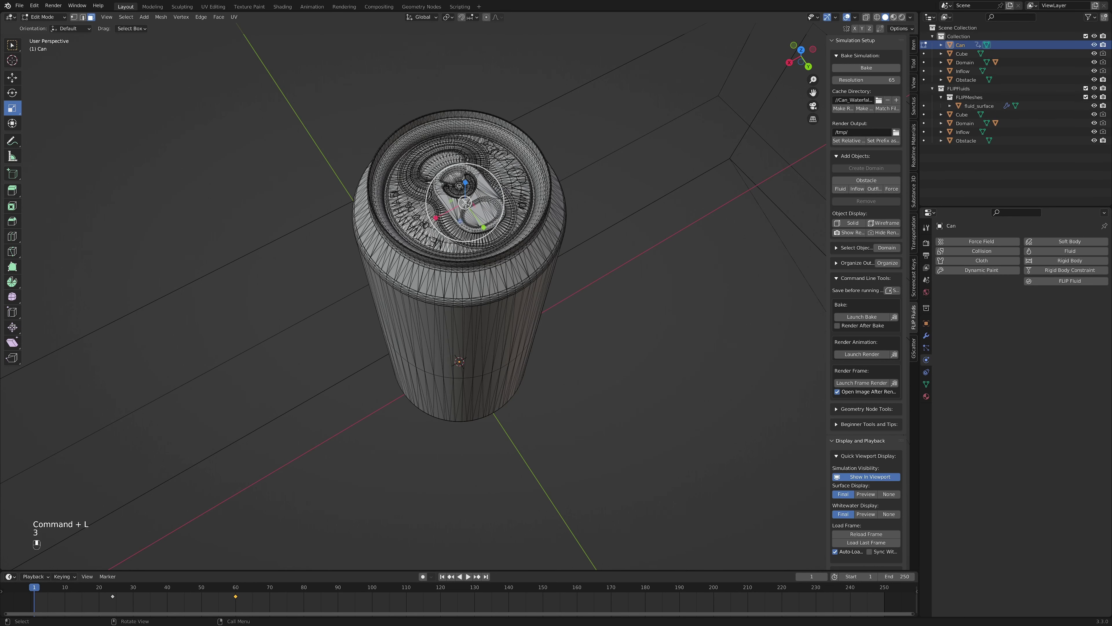
middle_drag(478, 184, 507, 193)
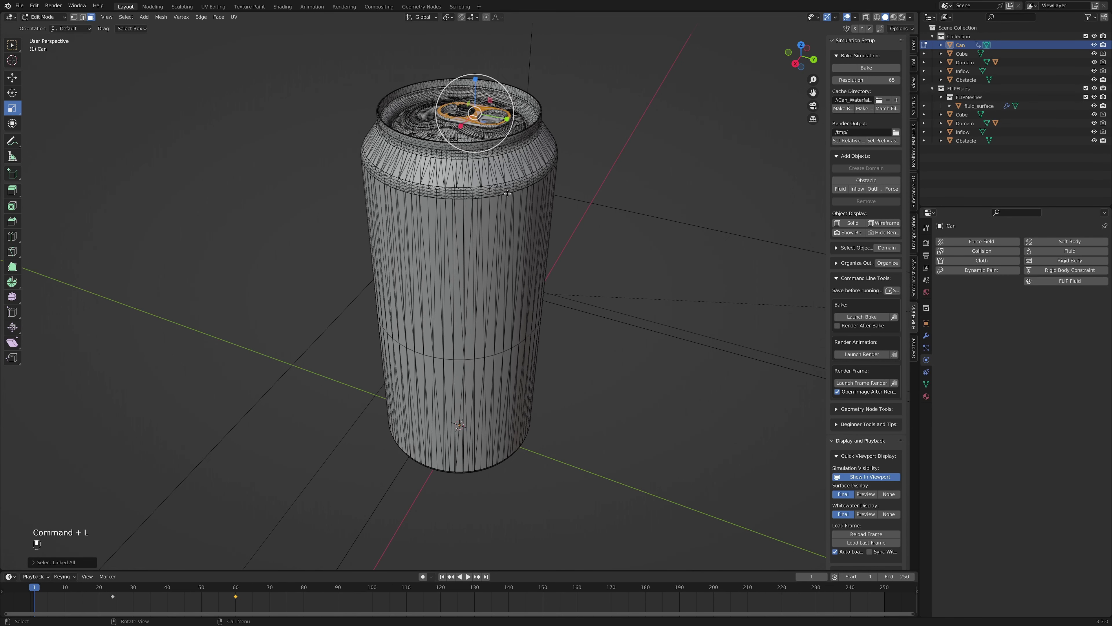
key(Tab)
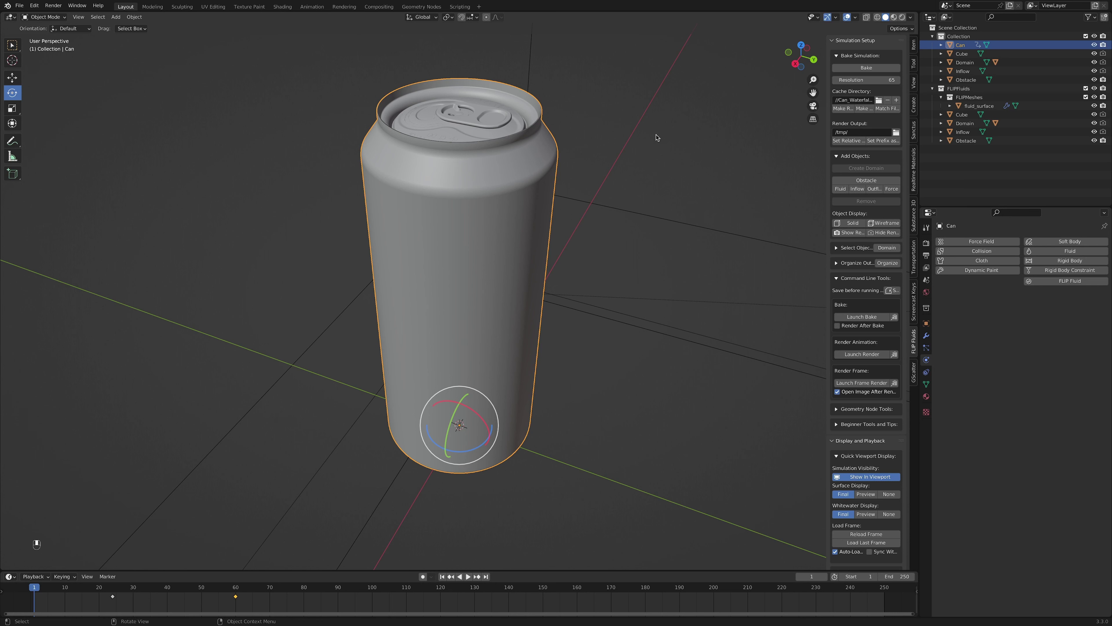
Step: Duplicate the can in place and name the copy Can_Obstacle
key(shift+d)
double_click(973, 53)
text(Can_Obstac)
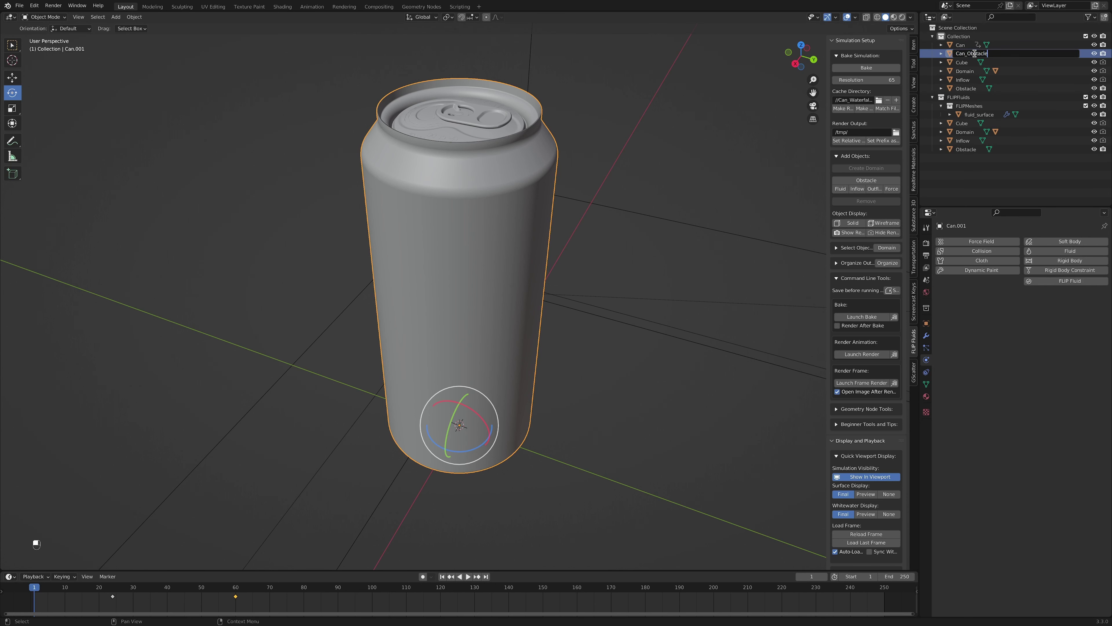
text(le)
key(Return)
Step: Clear the location and rotation keyframes from Can_Obstacle
click(925, 323)
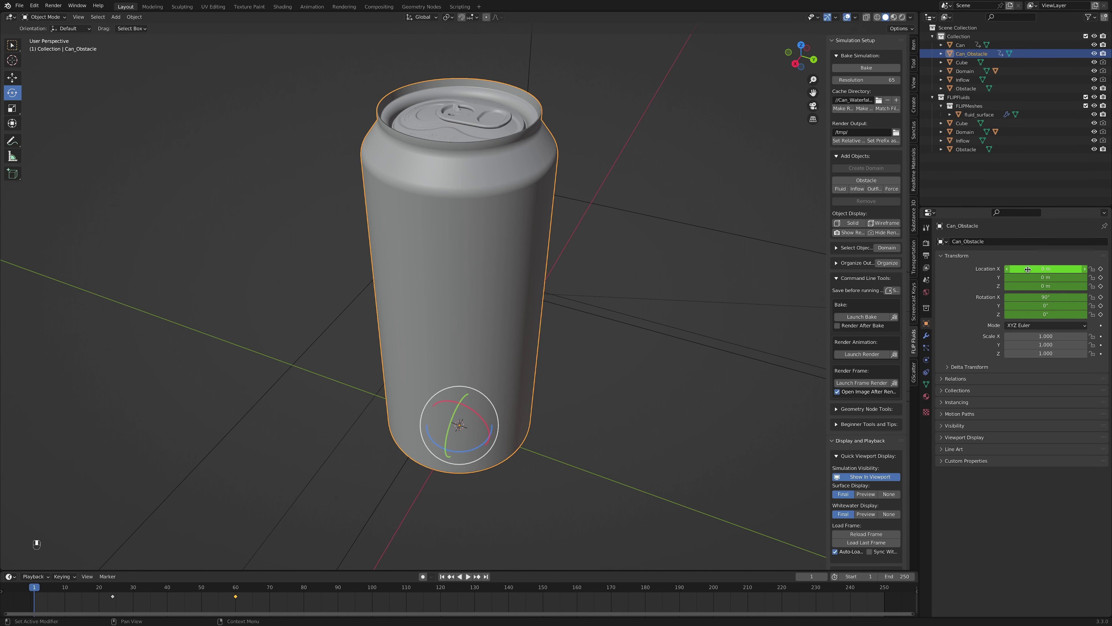
right_click(1036, 268)
click(1030, 289)
right_click(1042, 297)
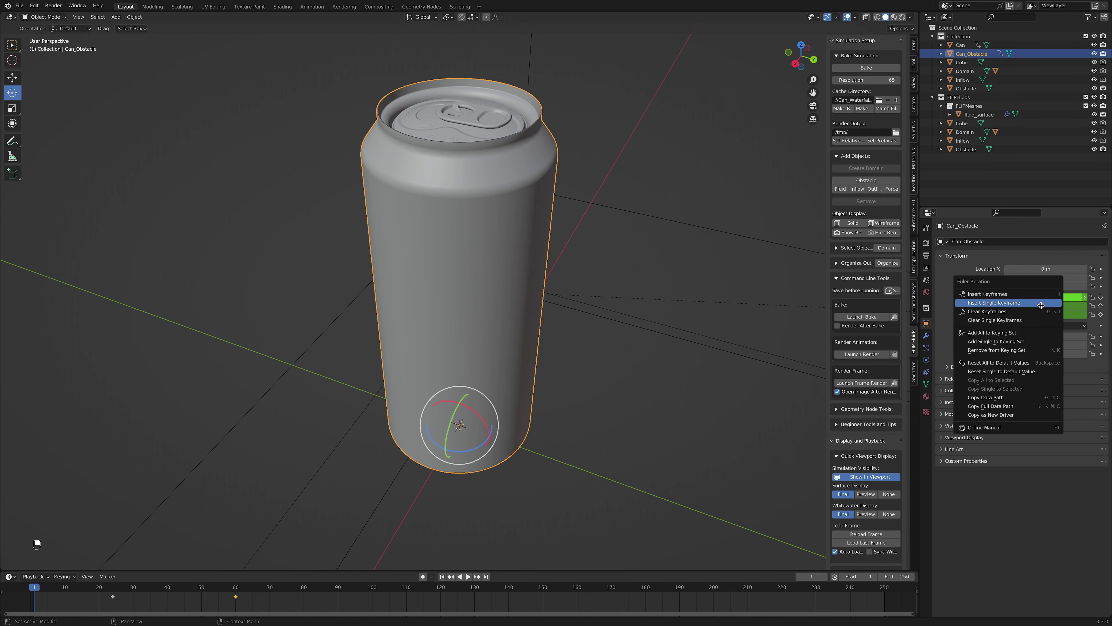
click(1042, 311)
Step: Parent Can_Obstacle to the original can and rename that can Can_Render
drag(973, 53, 963, 45)
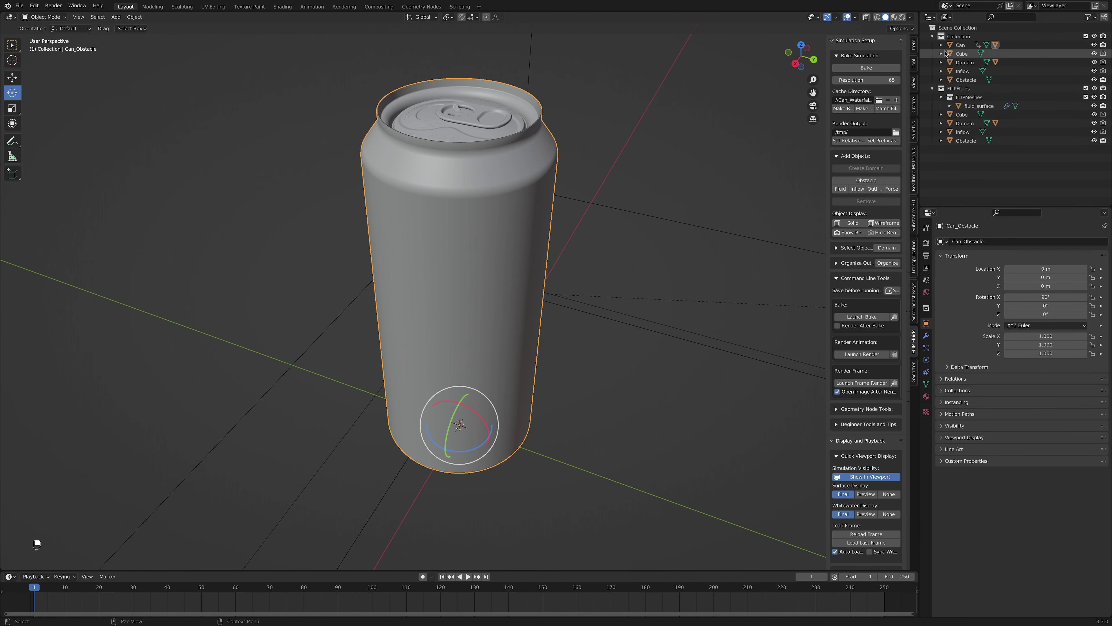
double_click(970, 44)
text(_Render)
key(Return)
Step: Hide Can_Render in the viewport and add a Remesh modifier in Voxel mode to Can_Obstacle
click(993, 72)
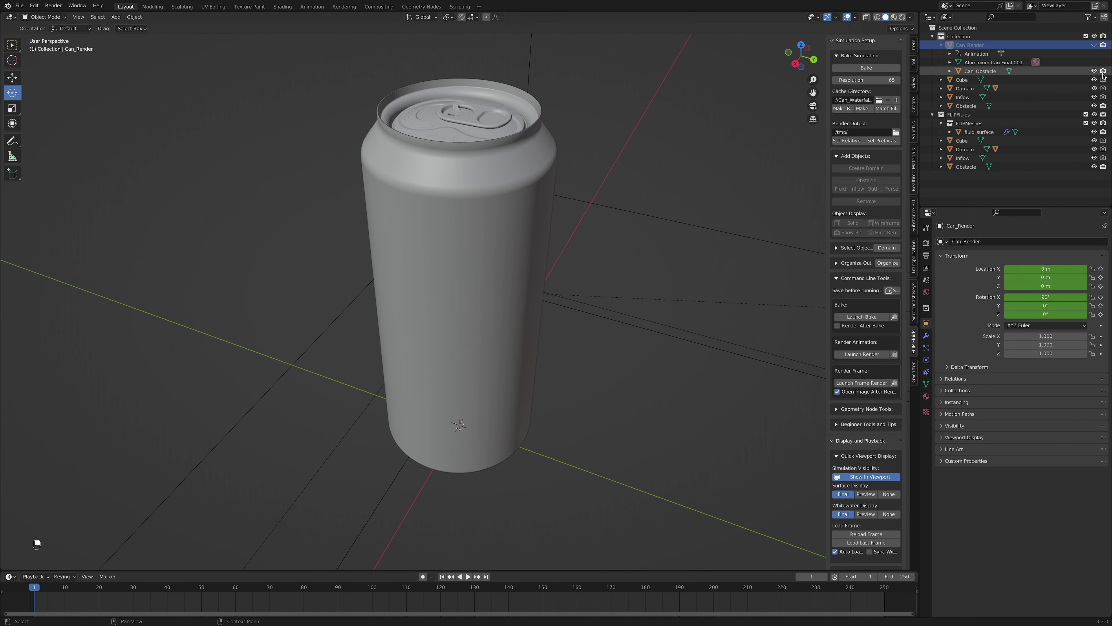
click(926, 335)
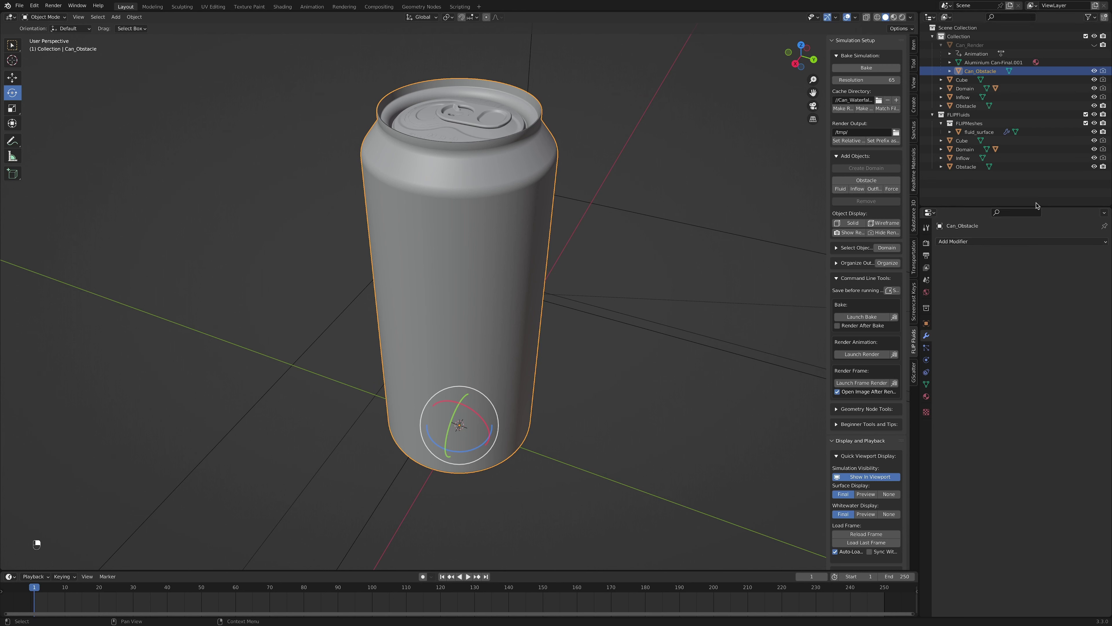
click(999, 241)
click(942, 364)
click(1070, 279)
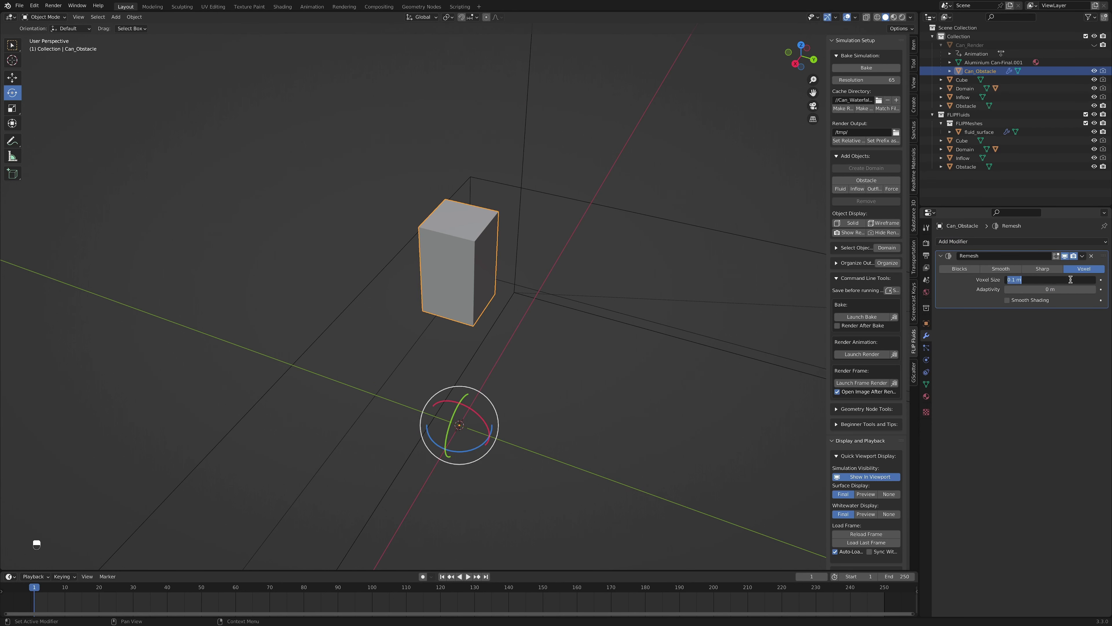
Step: Refine the Remesh voxel size on Can_Obstacle from 0.01 through 0.001 to 0.0001 m
text(.01)
key(Return)
click(1071, 279)
text(.001)
key(Return)
click(1071, 279)
text(.0001)
key(Return)
Step: Adjust the Remesh adaptivity on Can_Obstacle and apply the modifier
click(1033, 289)
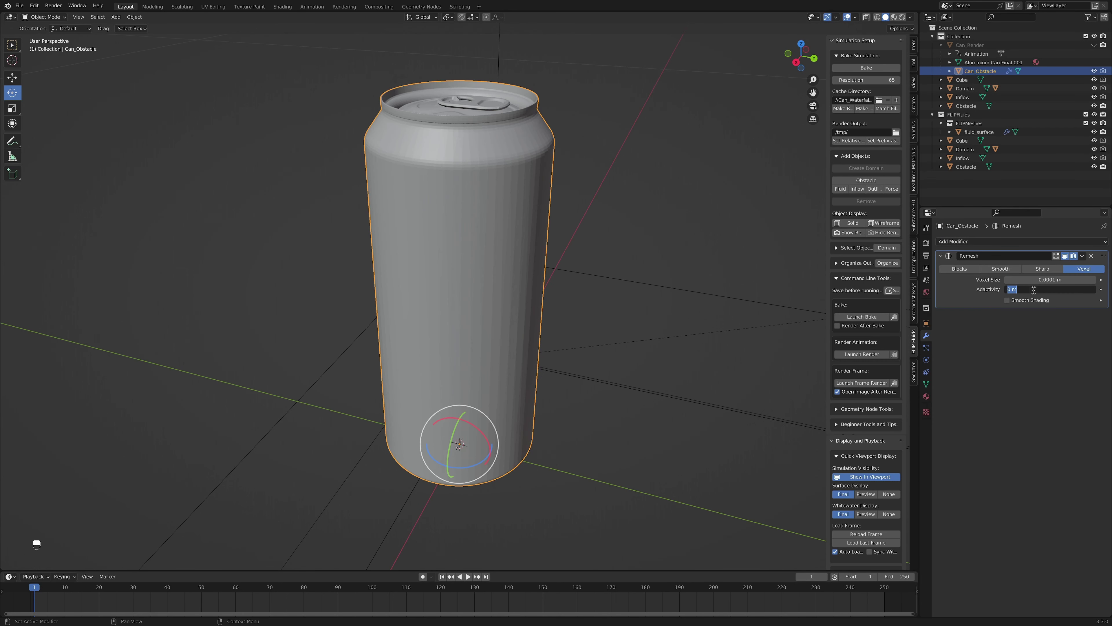
middle_drag(556, 199, 552, 232)
text(05)
key(Return)
middle_drag(626, 206, 631, 248)
click(1083, 255)
click(1051, 261)
Step: Add a Decimate modifier in Collapse mode to Can_Obstacle, lower its ratio and apply it
click(986, 241)
click(941, 305)
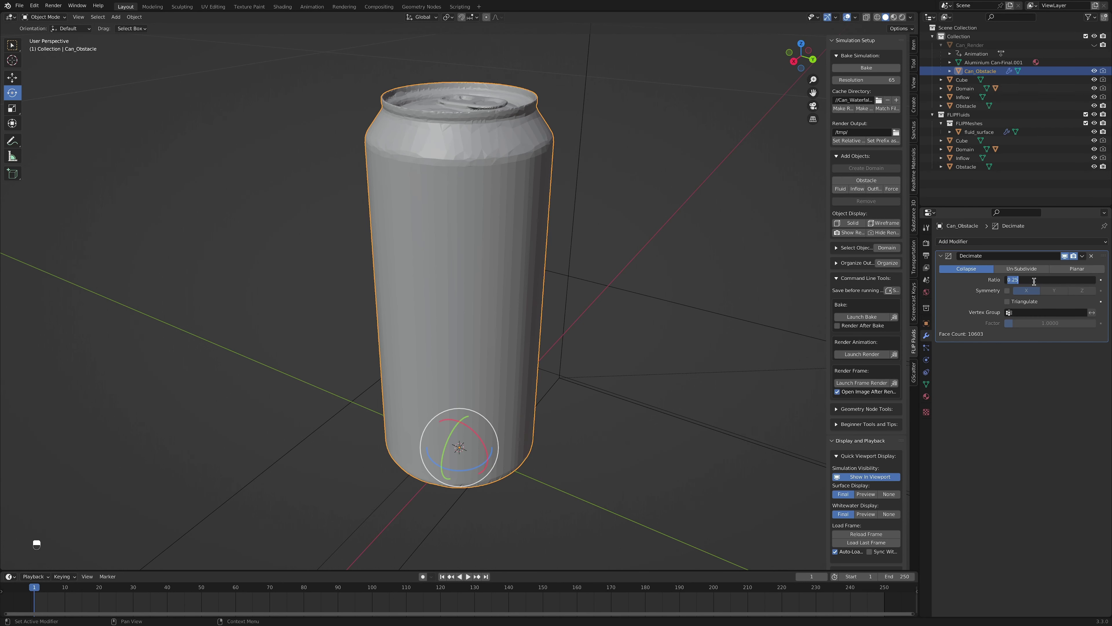
click(1082, 255)
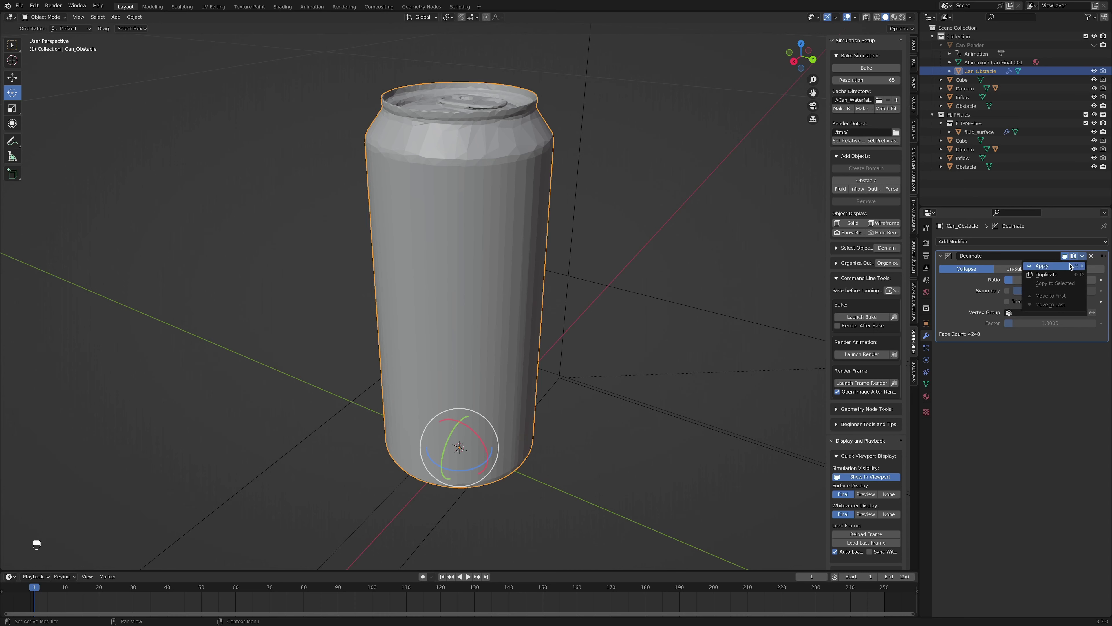
click(1050, 262)
middle_drag(504, 245, 502, 184)
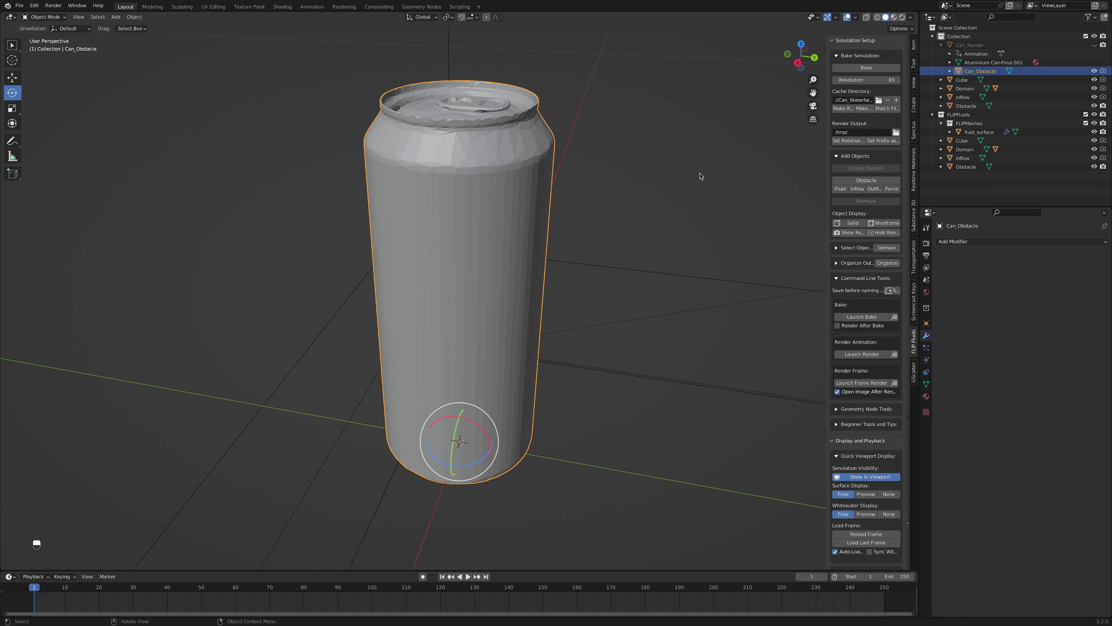
Step: Add FLIP Fluid physics to Can_Obstacle and set its type to Obstacle
click(926, 360)
click(1063, 282)
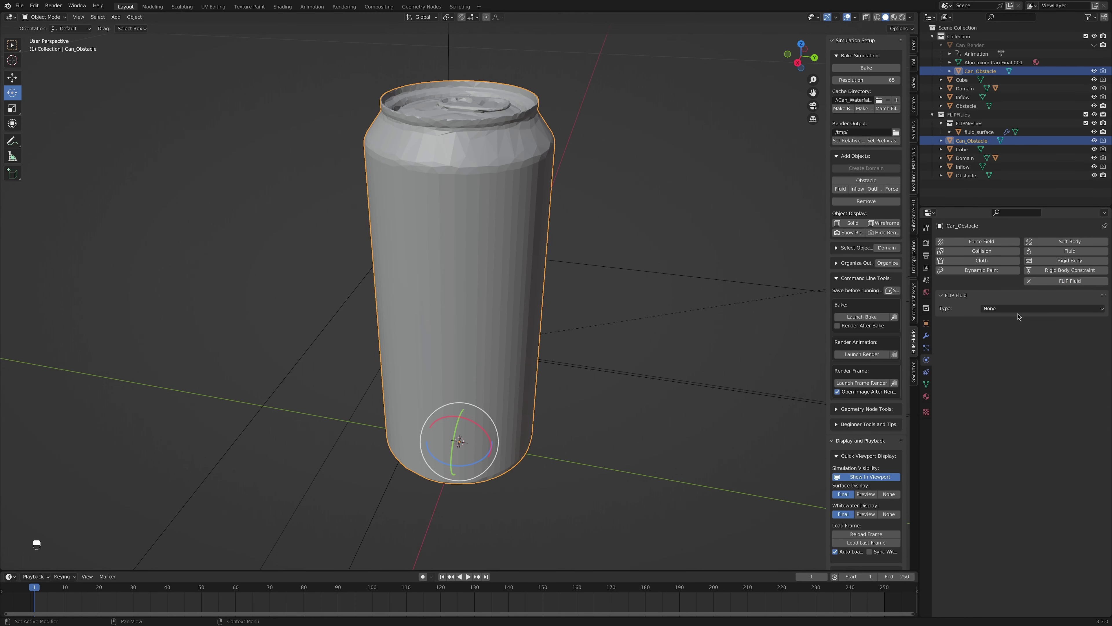
click(1011, 308)
click(1005, 348)
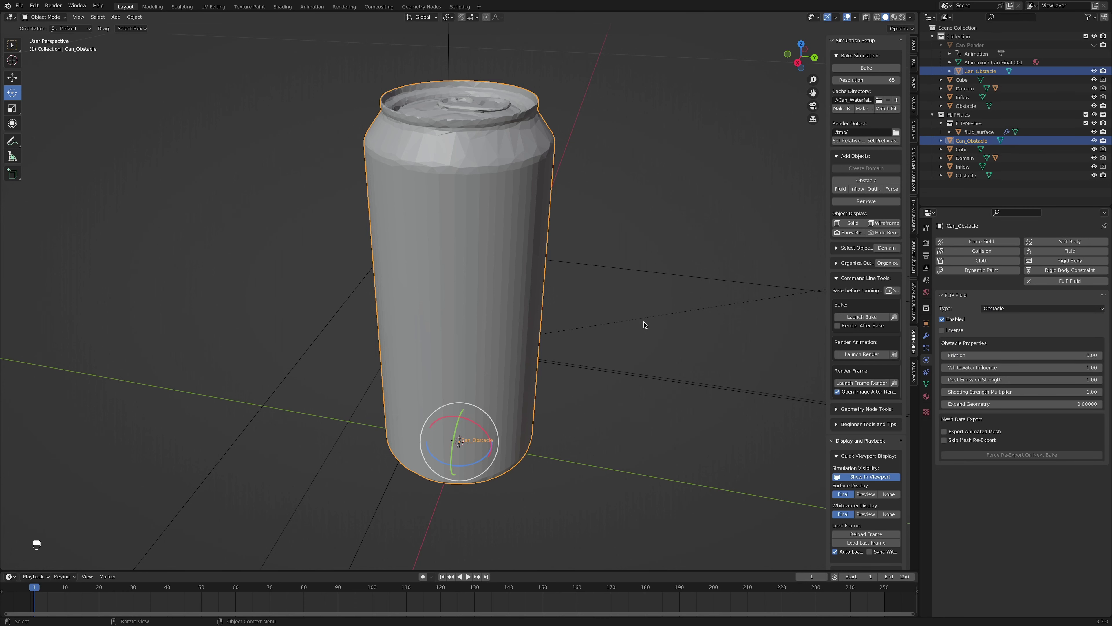
Step: Select the domain and set its simulation resolution to 120
scroll(643, 325, down, 8)
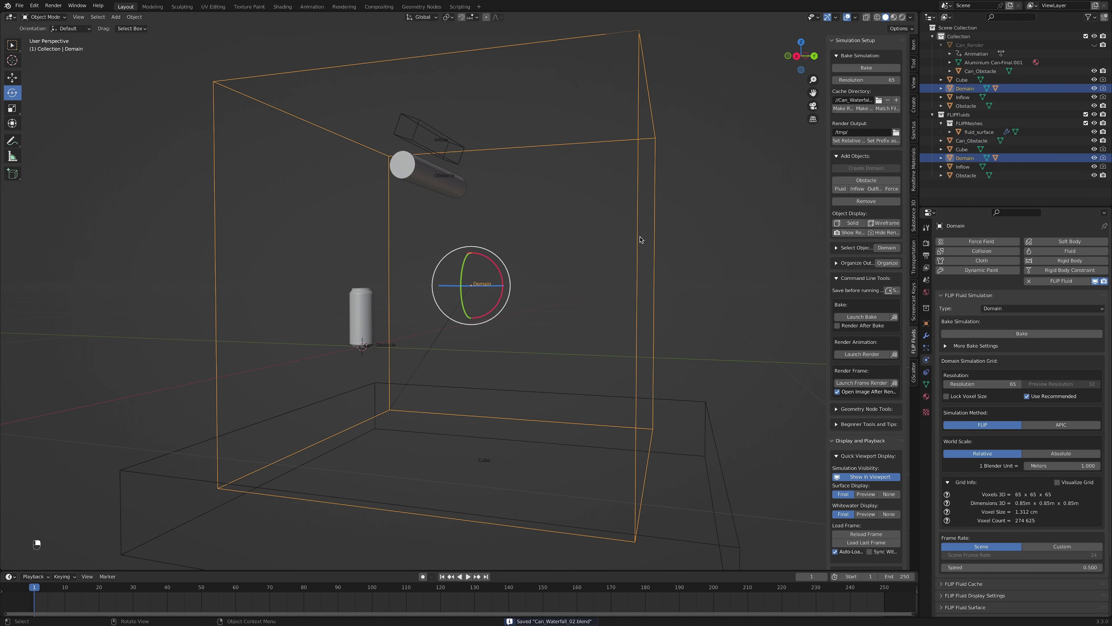
click(984, 386)
text(120)
key(Return)
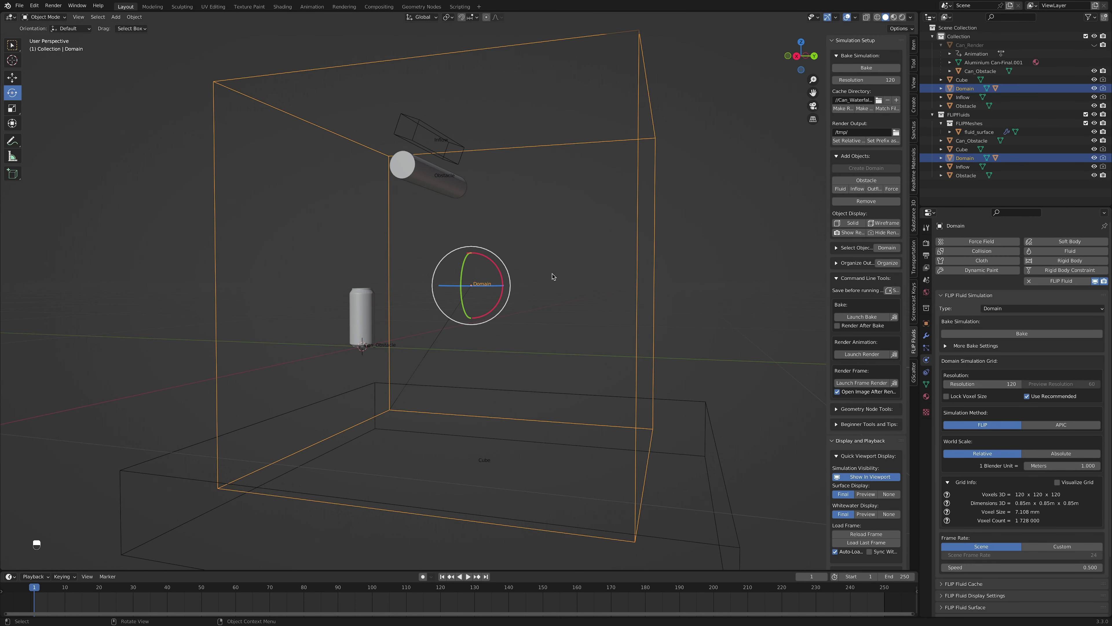
Step: Bake the fluid simulation and watch the waterfall form from another angle
click(549, 272)
click(870, 68)
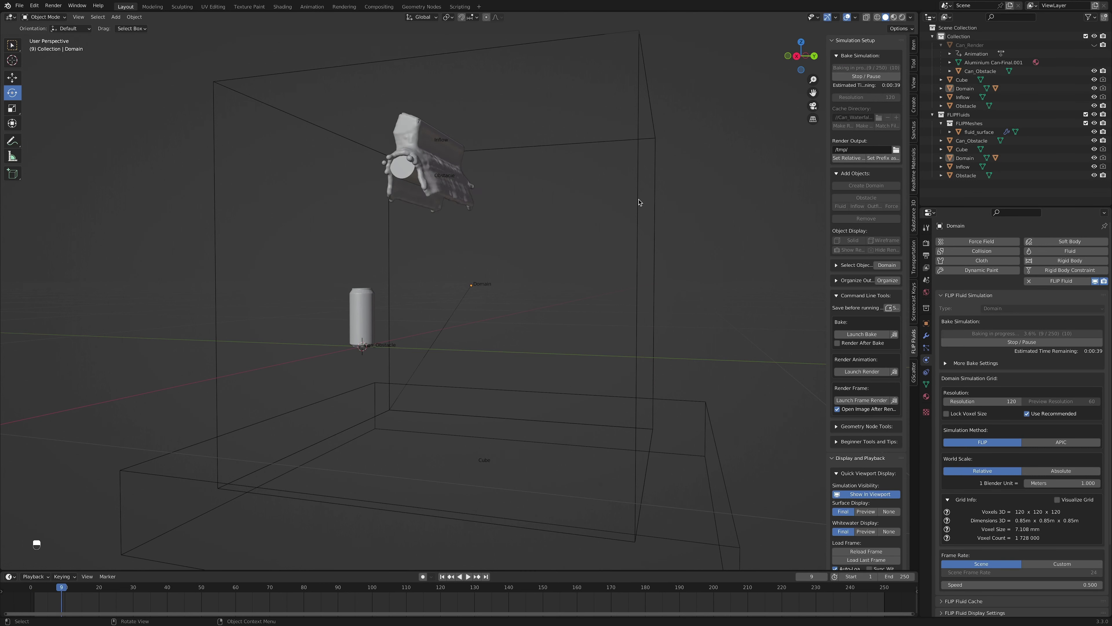
middle_drag(639, 202, 592, 254)
Step: Stop the bake, enable Export Animated Mesh on Can_Obstacle and reset the simulation
click(856, 75)
click(499, 284)
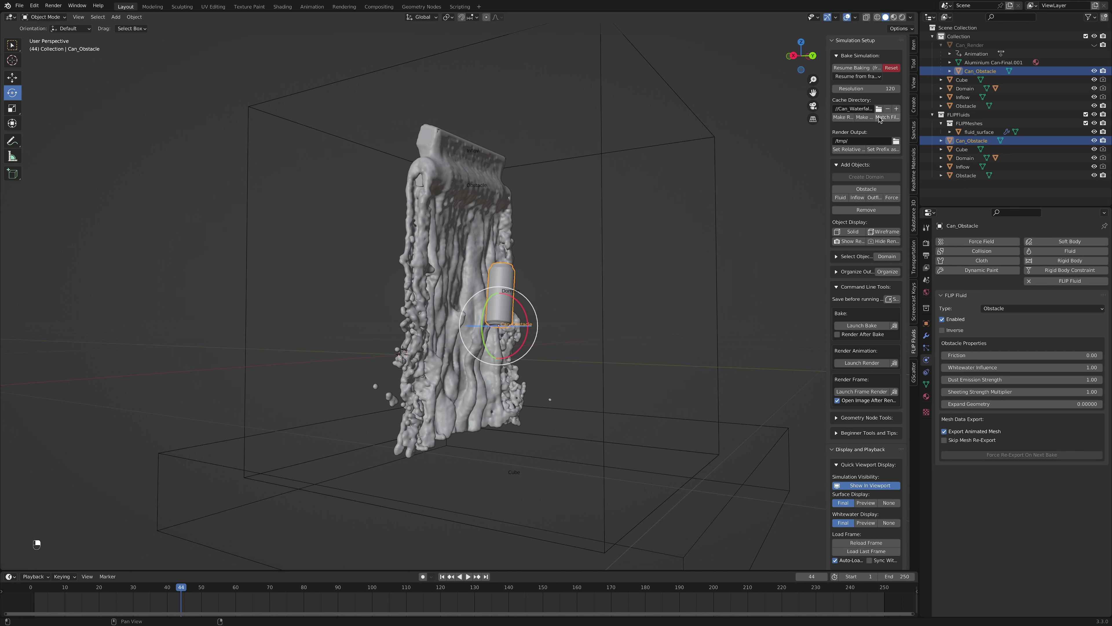
click(892, 68)
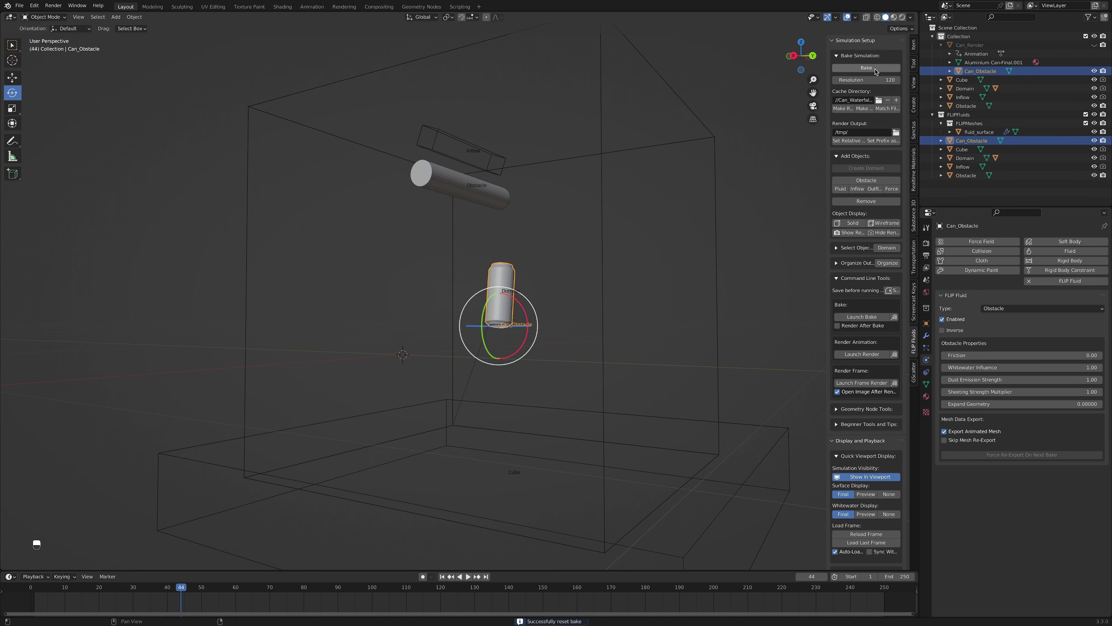
Step: Set the timeline's end frame to 120 and test-bake the simulation, stopping it to check the splash at frame 42
click(875, 69)
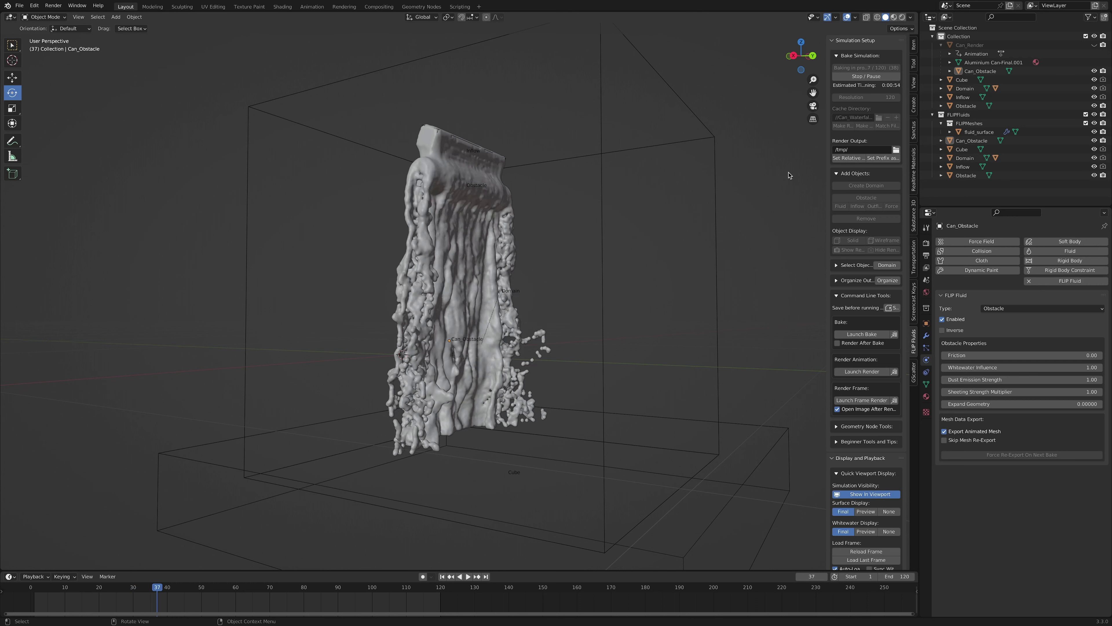
click(866, 76)
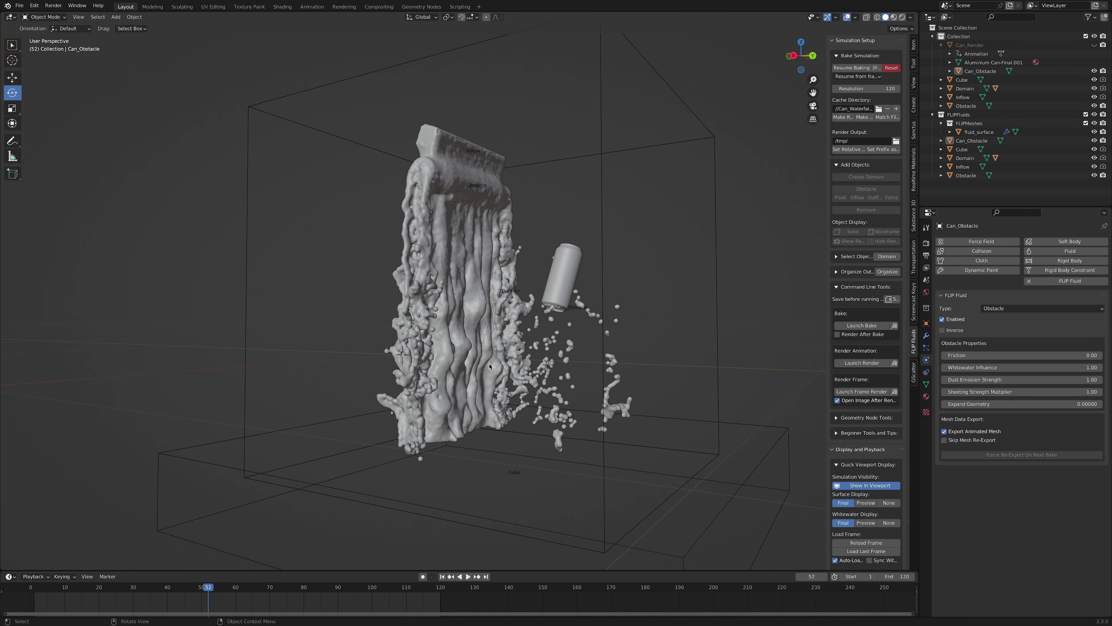
drag(186, 587, 174, 587)
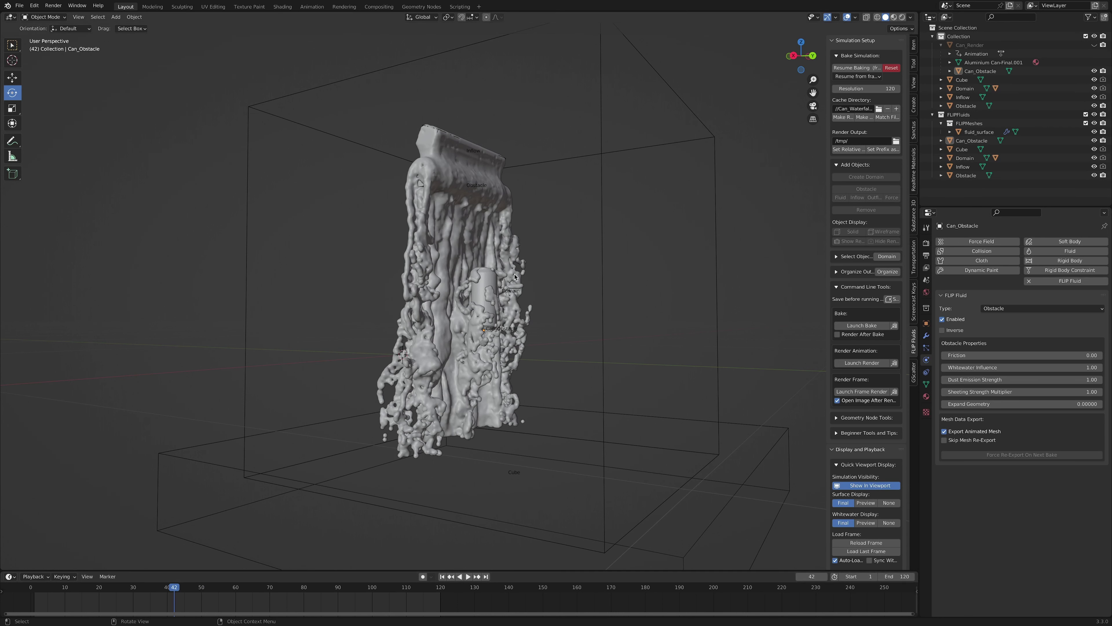
Step: Reset the baked simulation and return the timeline to frame 1
click(891, 67)
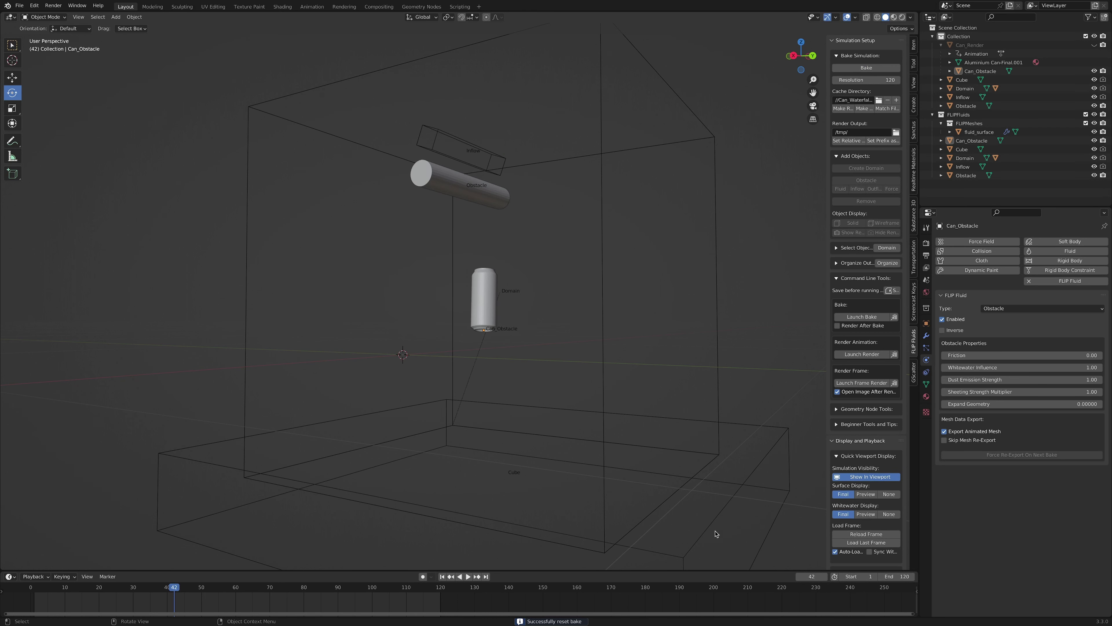
click(450, 576)
click(442, 576)
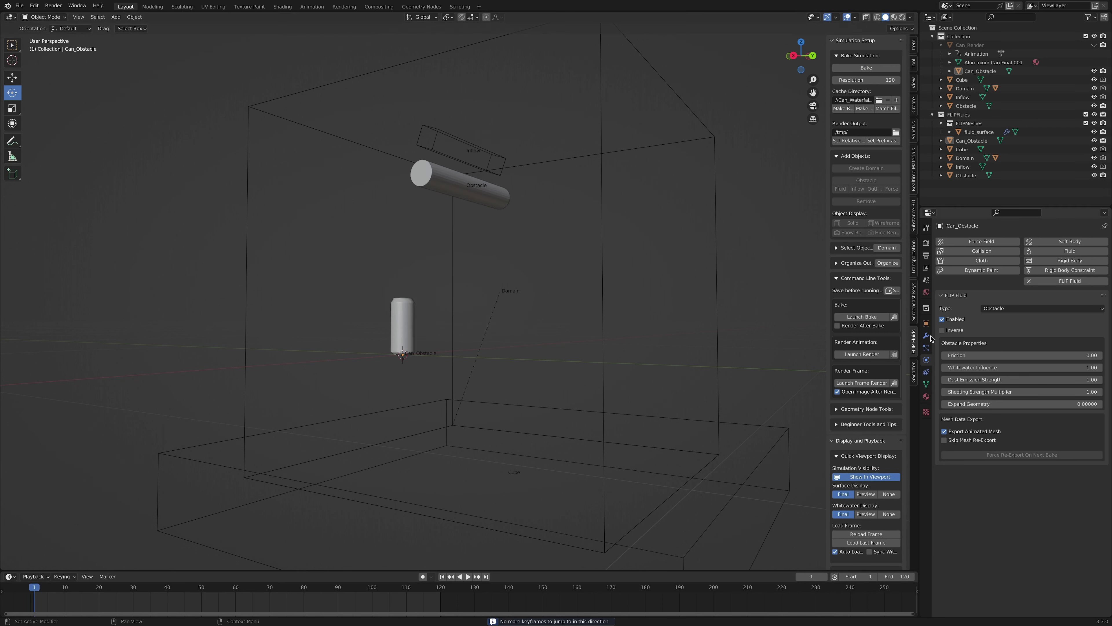
Step: Select the domain and expand its Surface Tension and Sheeting Effects settings under FLIP Fluid World
click(718, 275)
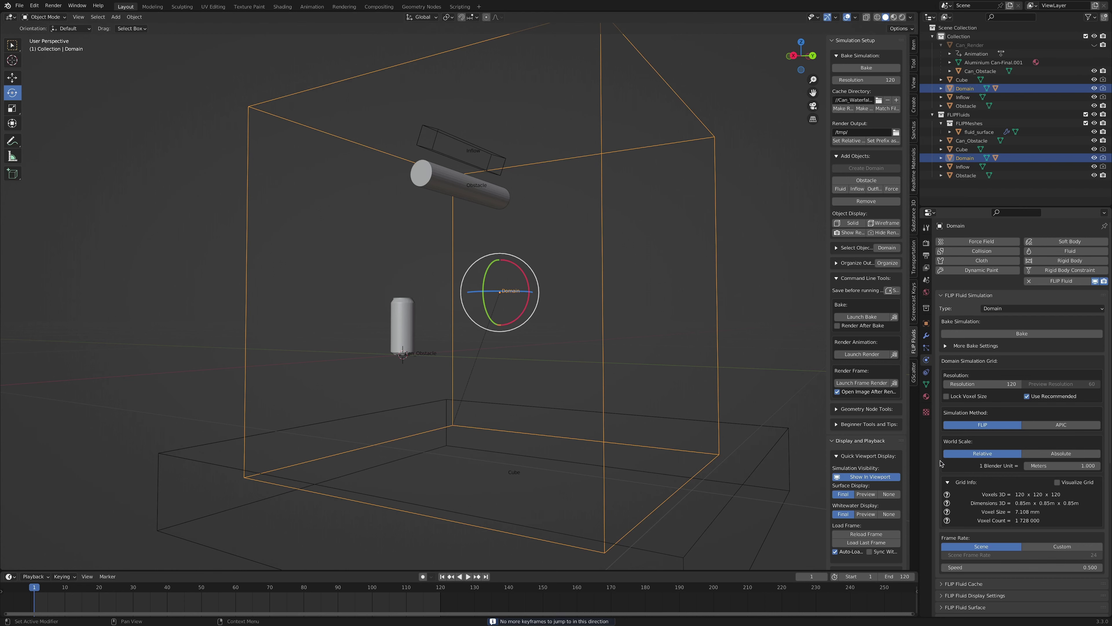
scroll(938, 465, down, 3)
scroll(938, 464, down, 4)
click(937, 488)
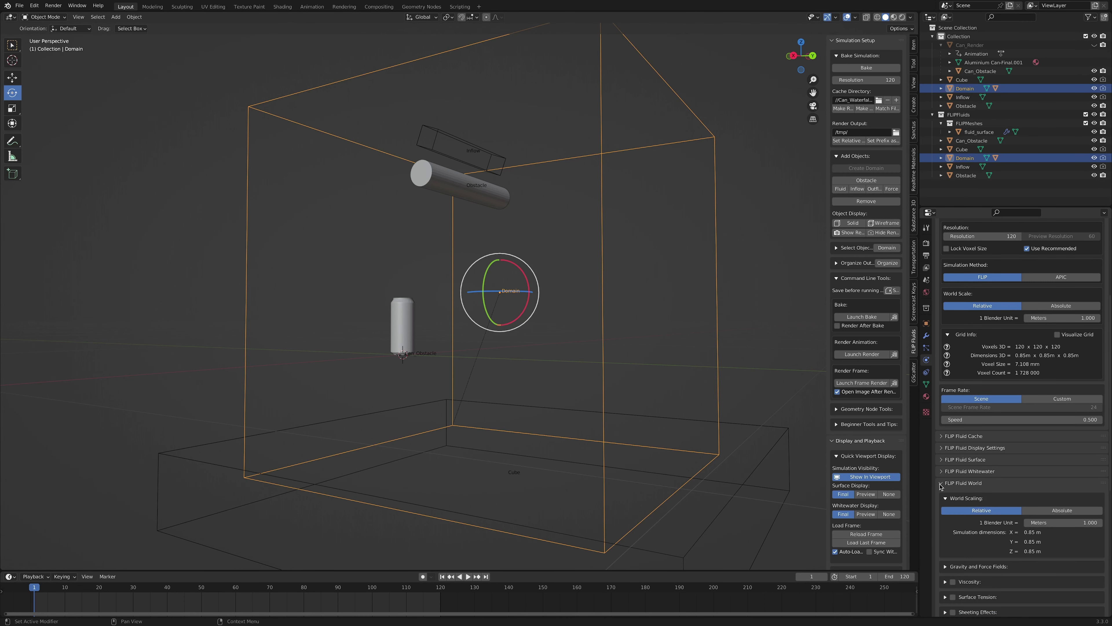
scroll(938, 488, down, 3)
scroll(938, 486, down, 6)
click(944, 464)
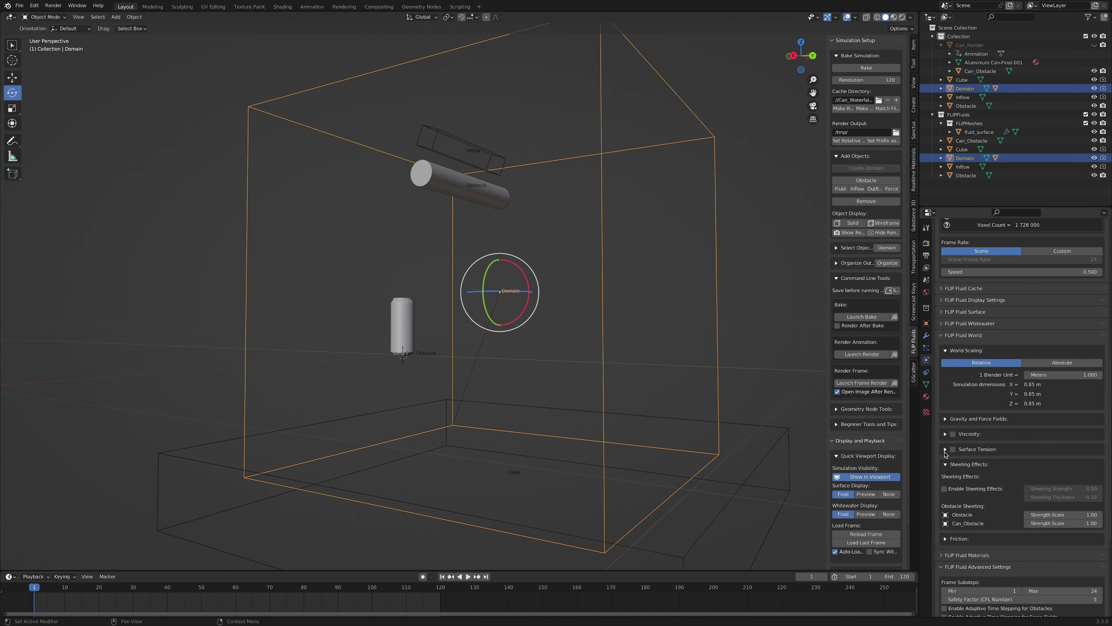
click(944, 450)
scroll(940, 464, down, 1)
scroll(941, 466, down, 2)
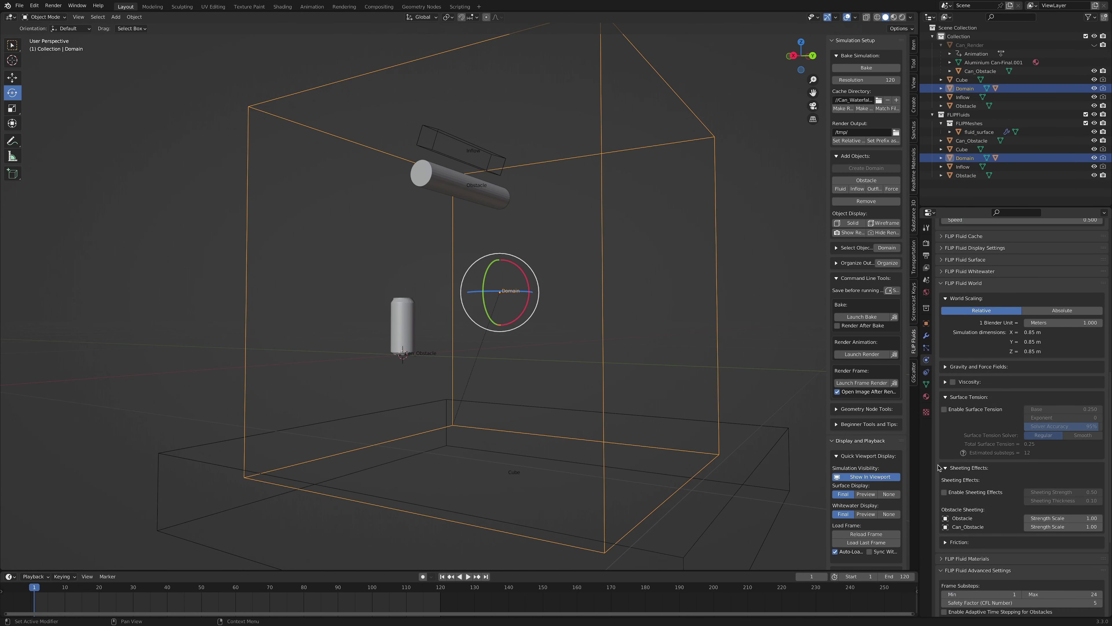
Step: Enable sheeting effects on the domain with a sheeting strength of 0.25 and bake the simulation
click(944, 492)
click(1063, 492)
text(0.25)
key(Return)
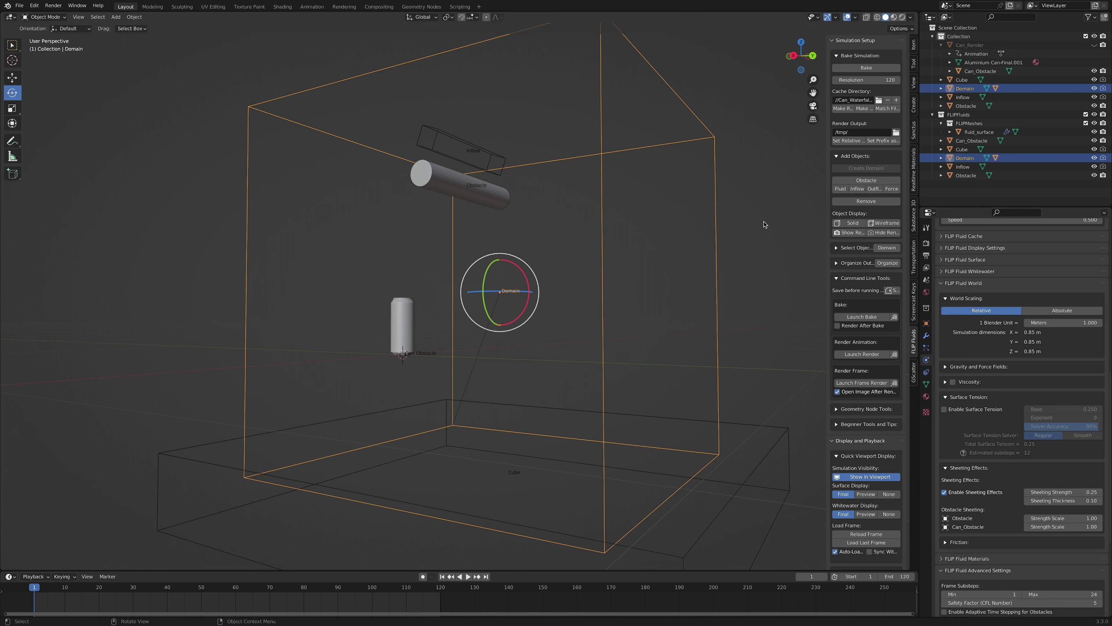
click(866, 67)
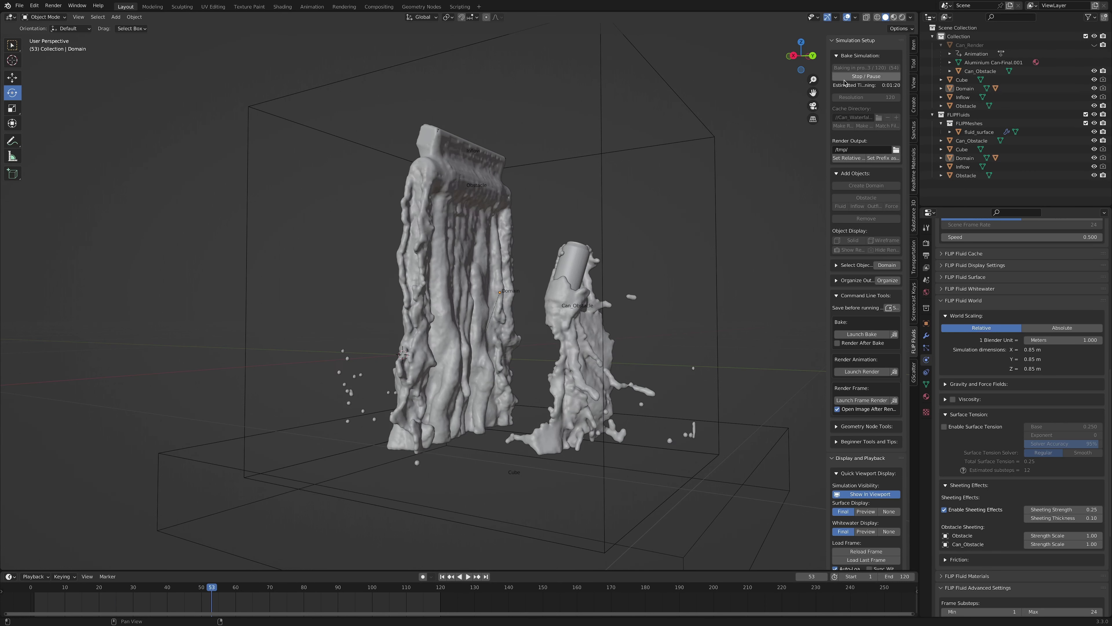
Step: Stop the running bake, reset the baked simulation and return the timeline to frame 1
key(Escape)
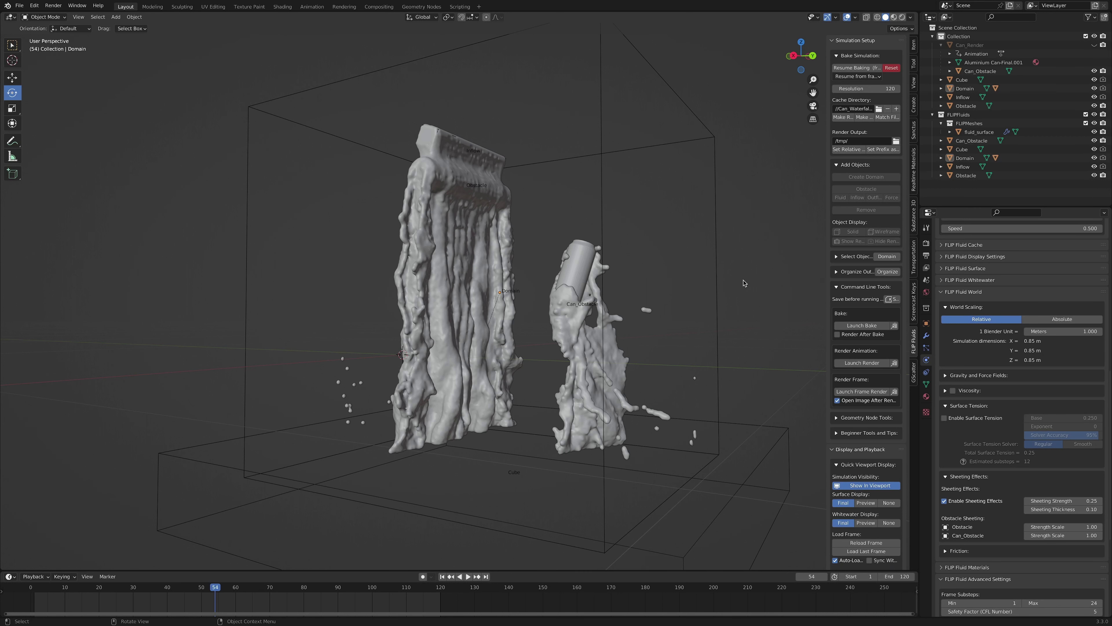
click(582, 426)
click(539, 310)
click(890, 68)
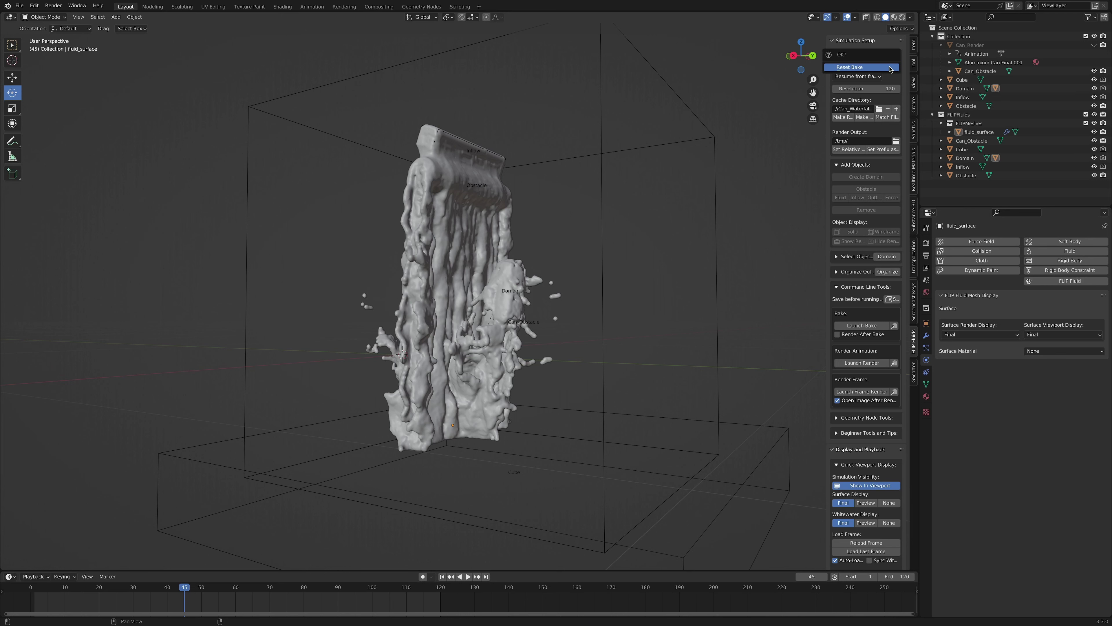
click(442, 577)
Step: Enable surface tension on the domain with a base value of 0.05
click(716, 287)
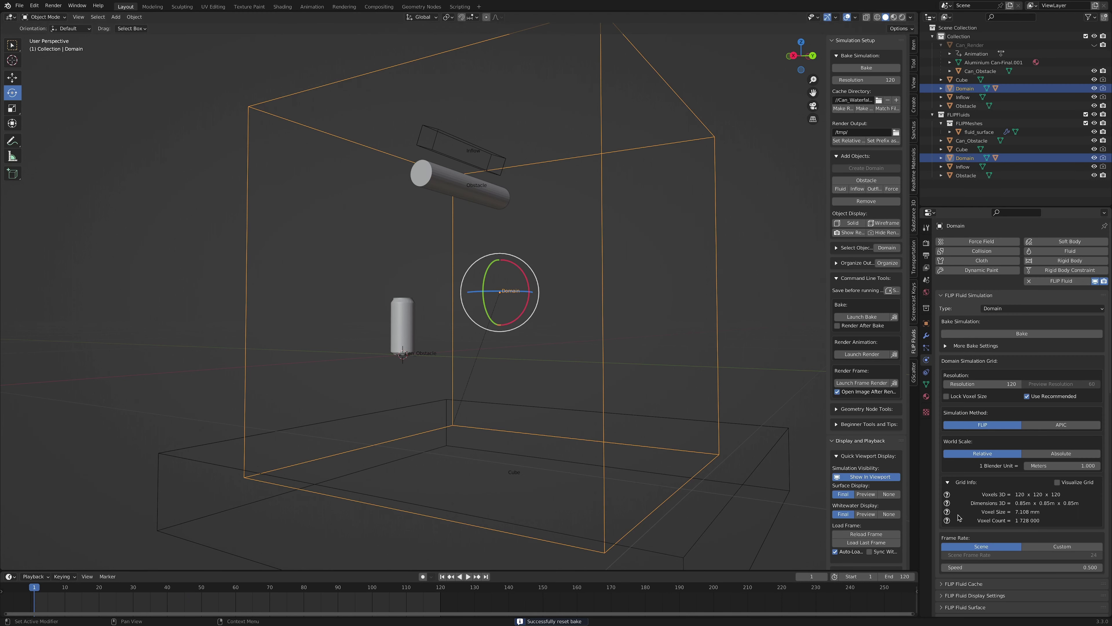
click(944, 295)
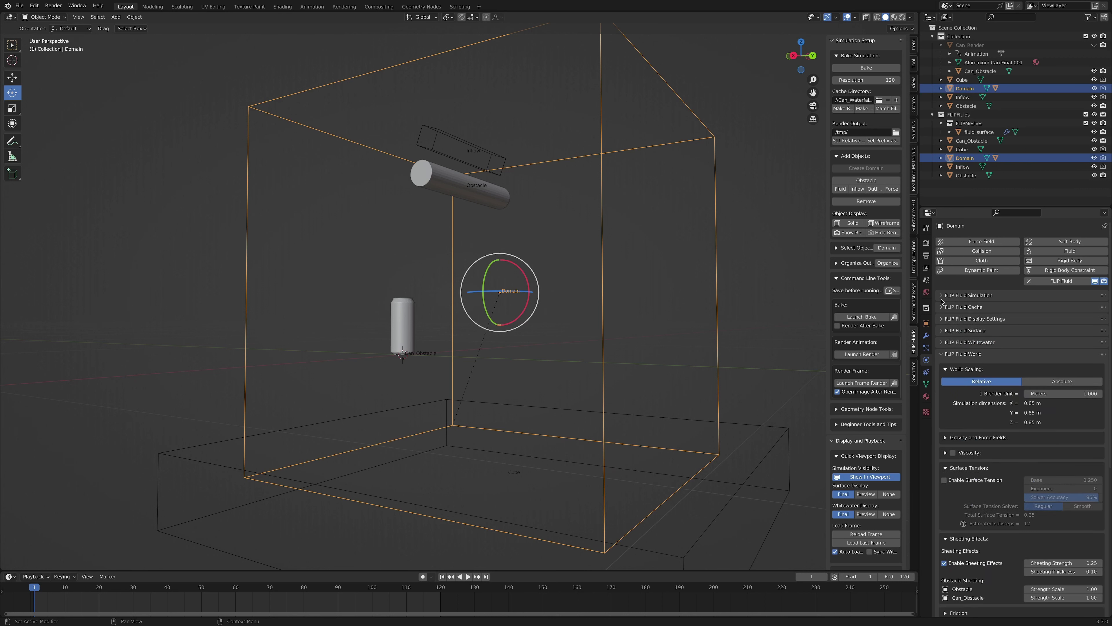
click(945, 480)
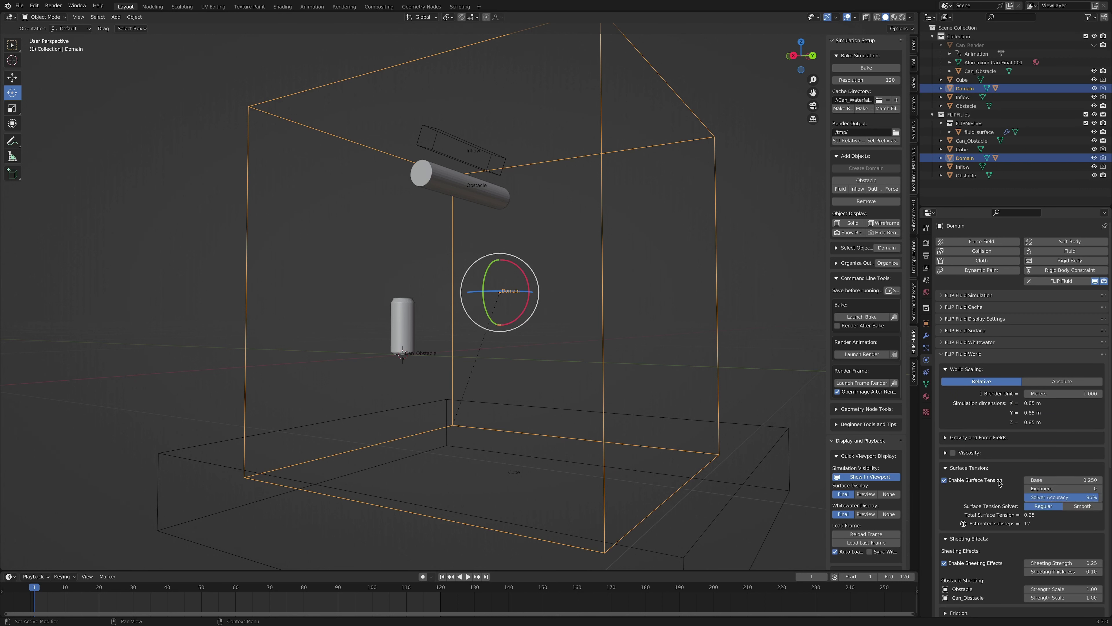
click(1053, 480)
text(.05)
key(Return)
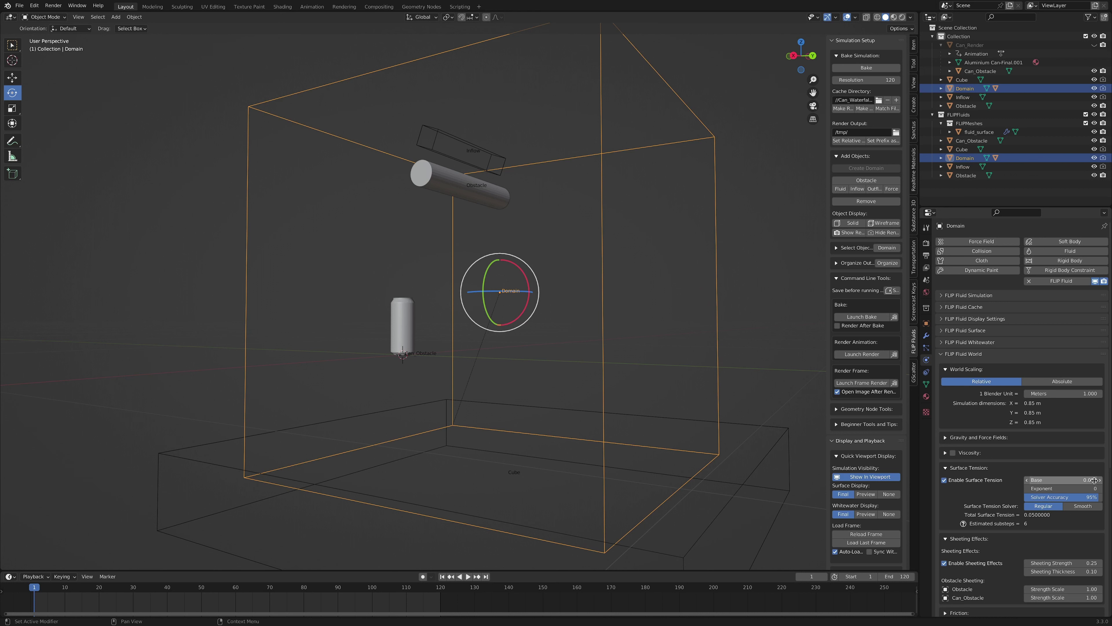
Step: Test-bake the simulation with surface tension, stopping it to inspect the water around the can at frame 51
click(783, 291)
click(873, 69)
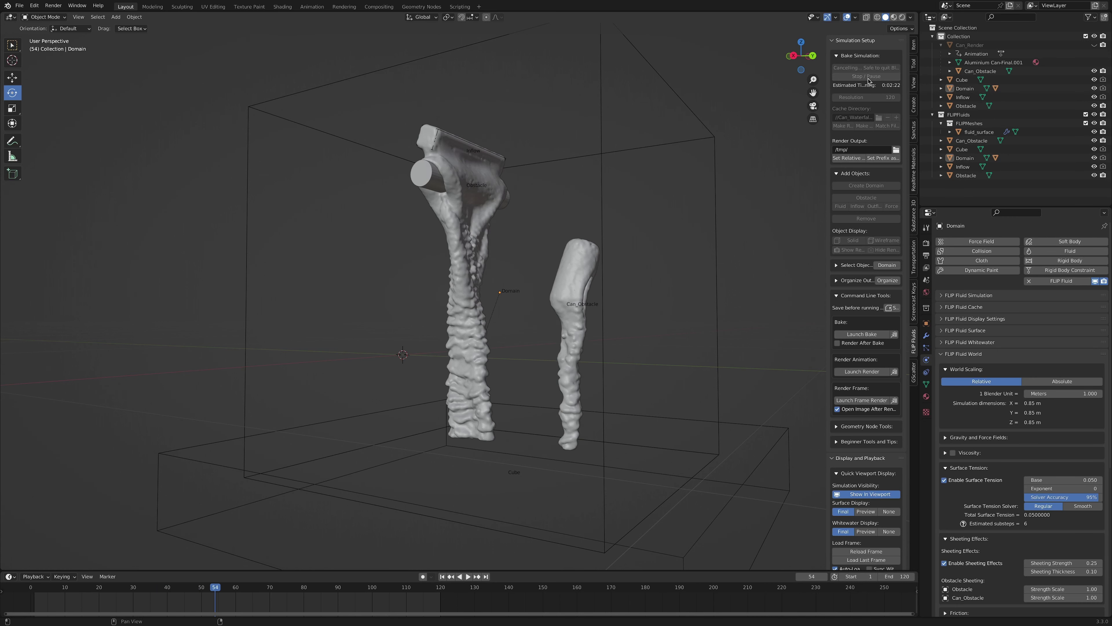
click(866, 77)
middle_drag(648, 412, 609, 417)
scroll(608, 417, up, 3)
drag(202, 588, 208, 597)
Step: Reset the baked simulation and set the domain's relative world scale to 5 meters per Blender unit
click(892, 67)
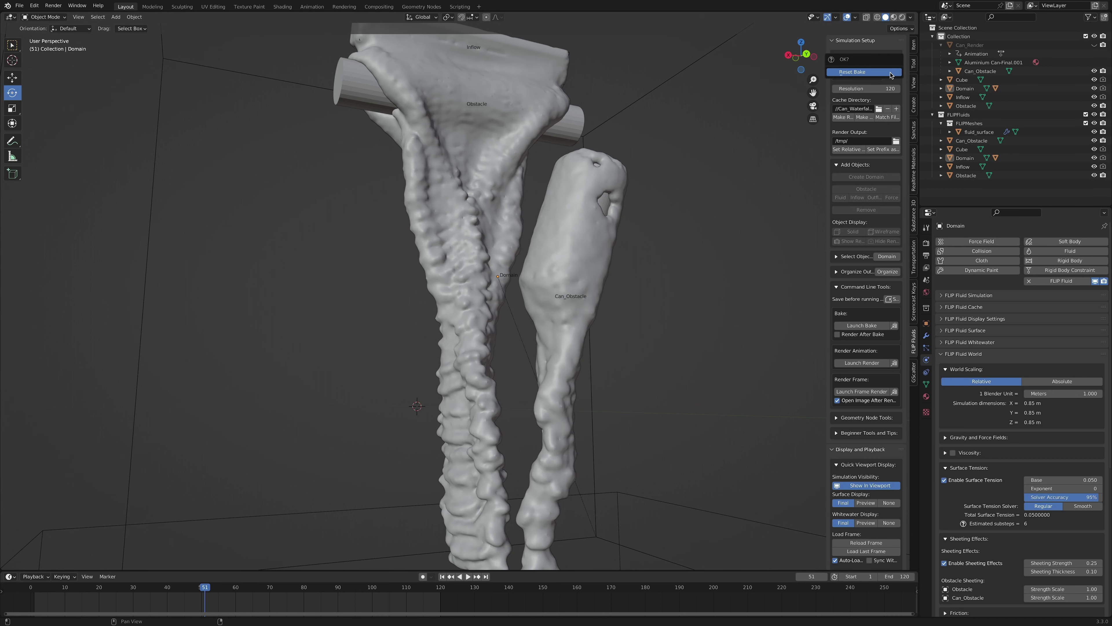
click(629, 114)
click(1076, 393)
text(5)
key(Return)
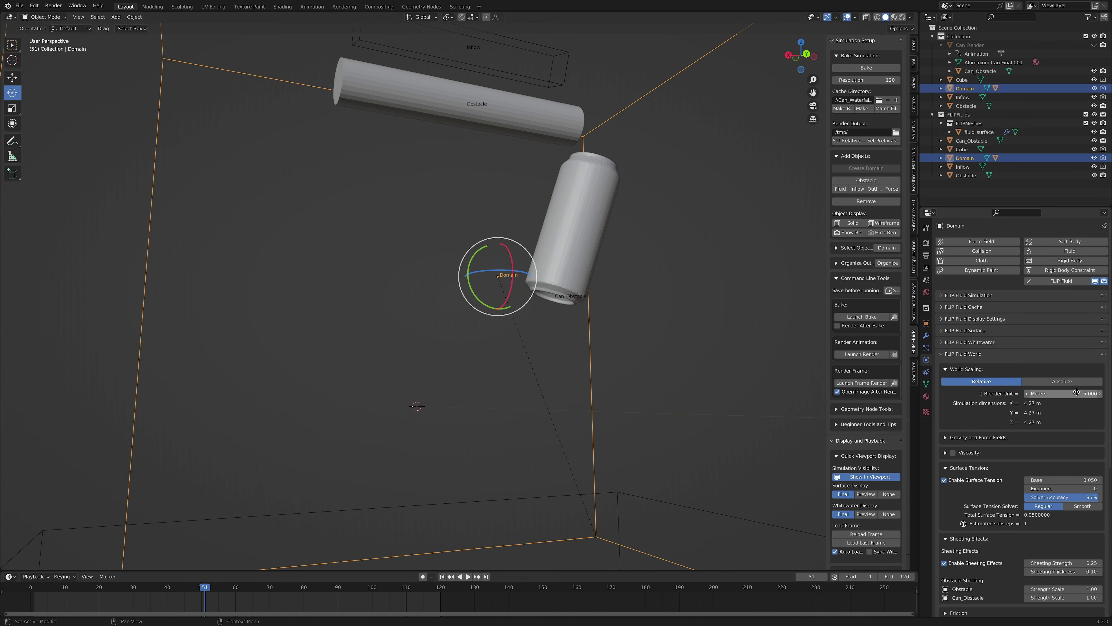
click(702, 313)
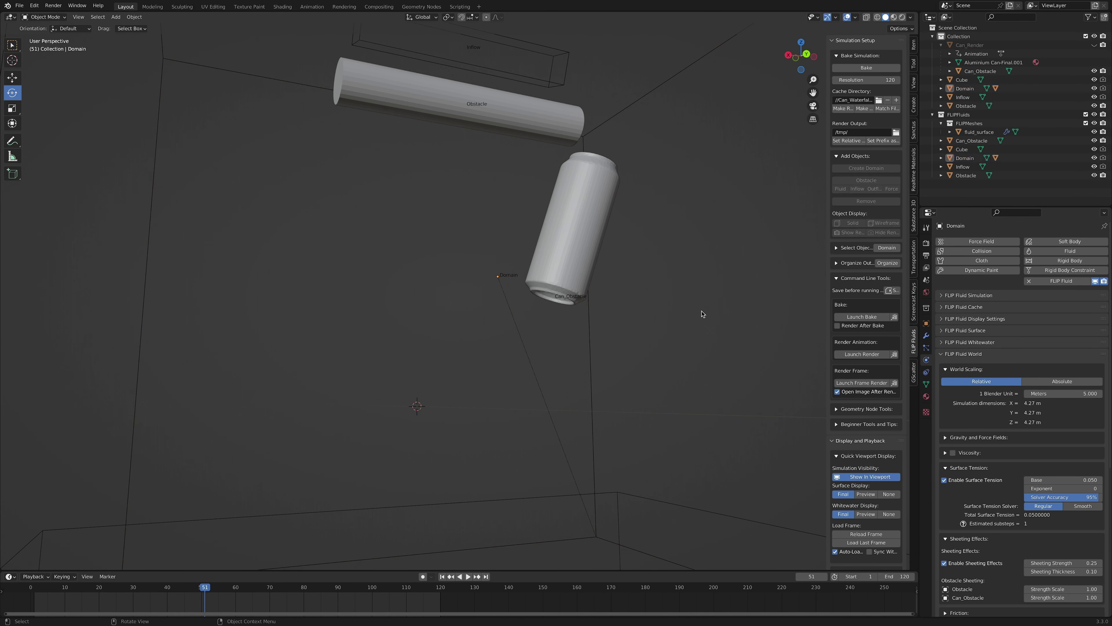
Step: Test-bake the simulation at the new world scale, stopping it to check the can's splash up to frame 49
mouse_move(680, 297)
middle_down()
mouse_move(693, 305)
mouse_move(673, 277)
middle_up()
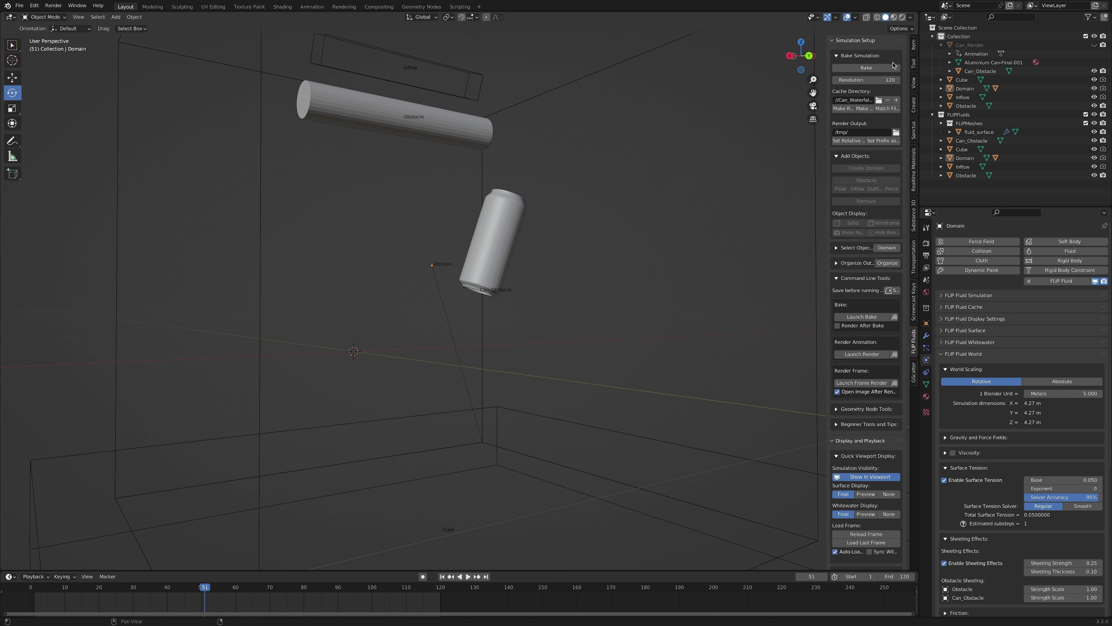
click(892, 66)
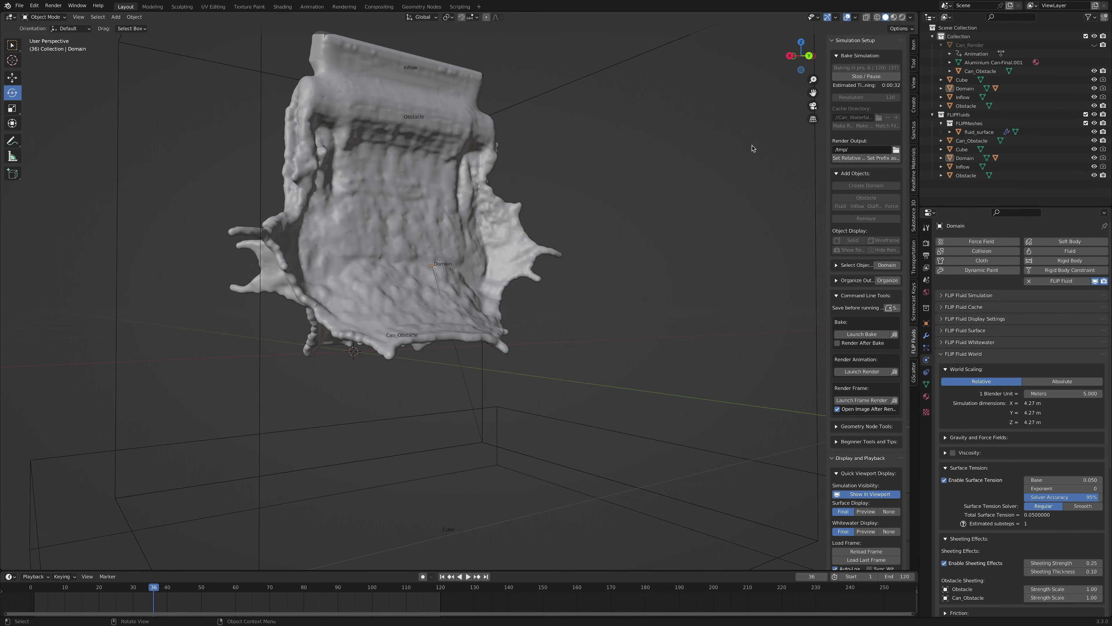
click(866, 76)
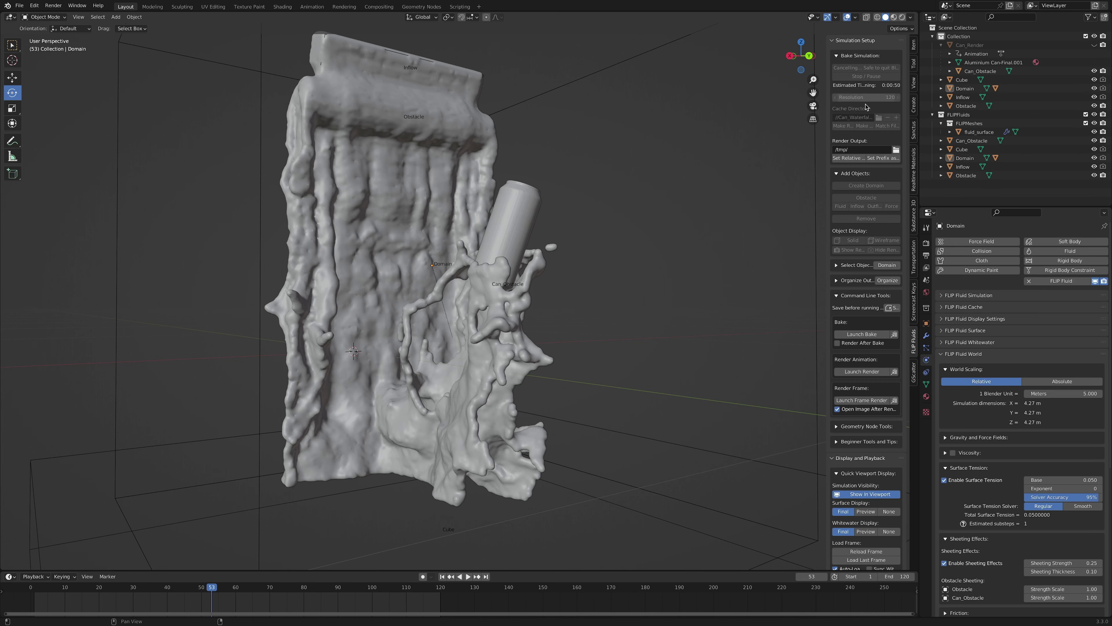
middle_drag(657, 189, 703, 180)
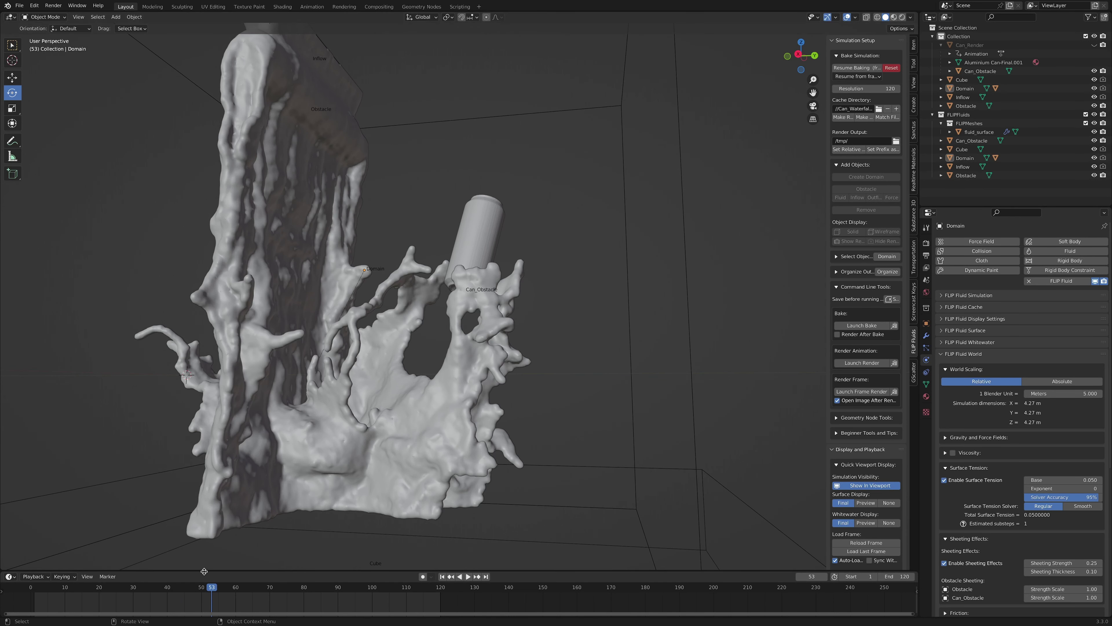
key(shift+ctrl+space)
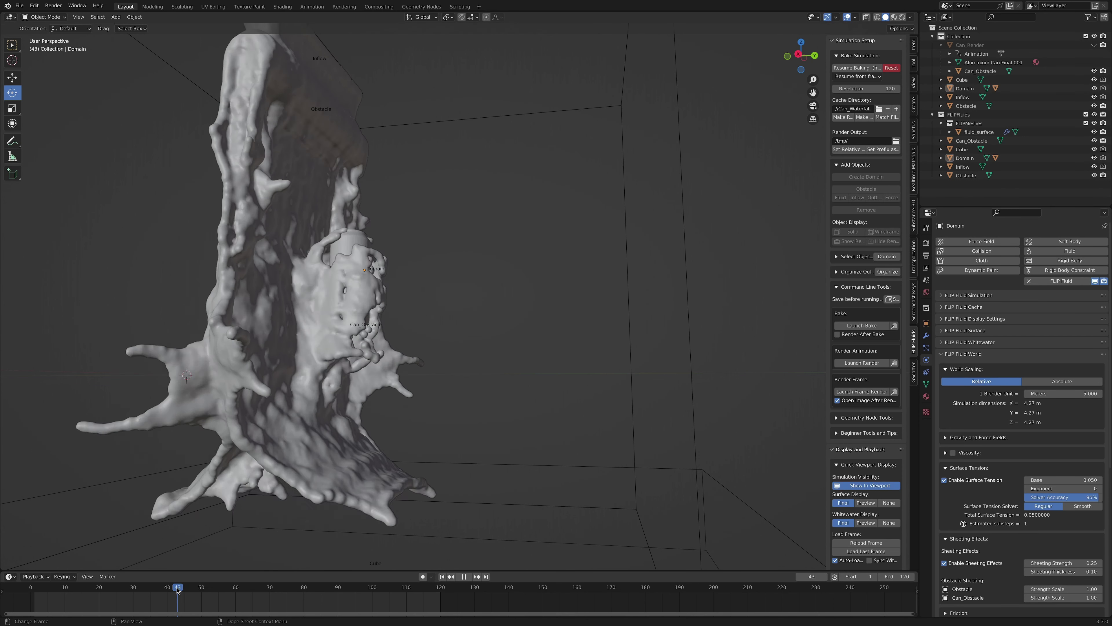
click(198, 587)
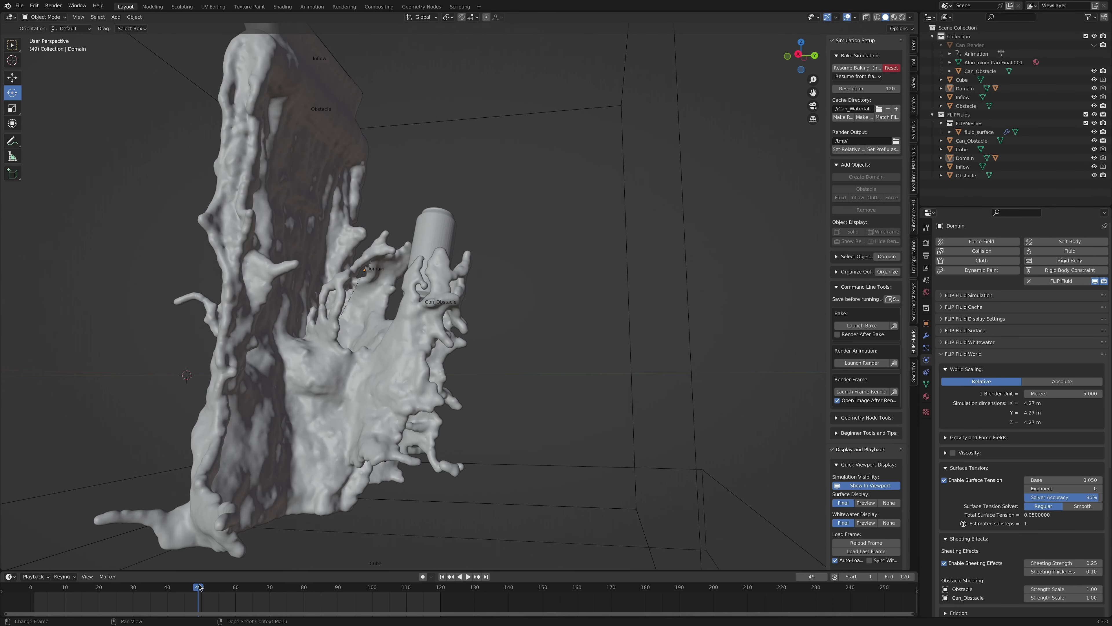
Step: Reset the baked simulation and raise the domain's simulation resolution to 200
click(891, 68)
click(889, 67)
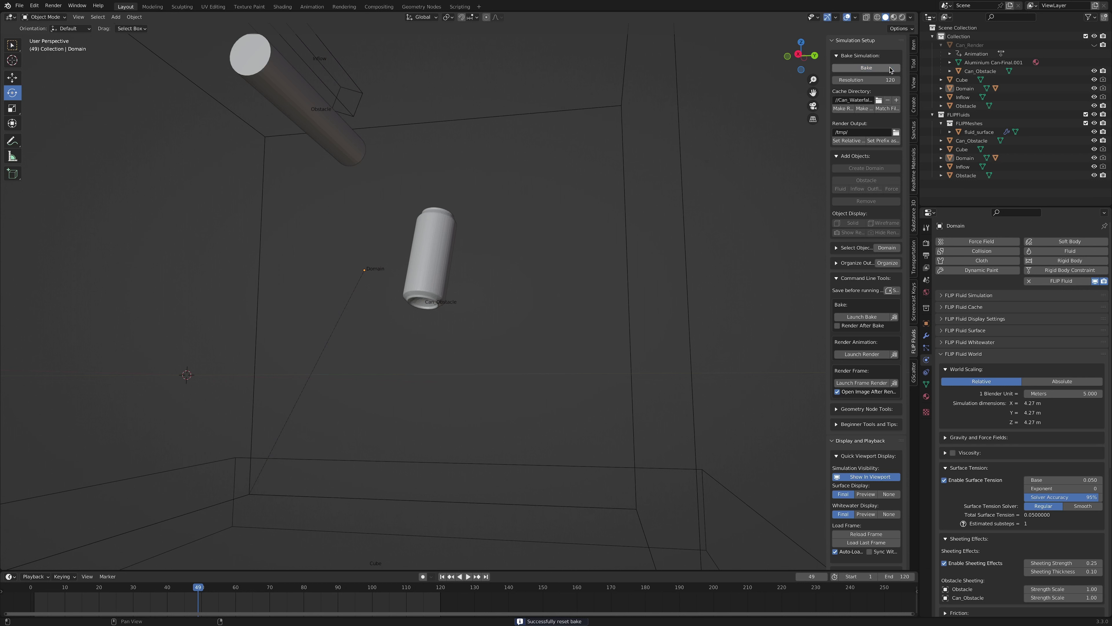
click(966, 295)
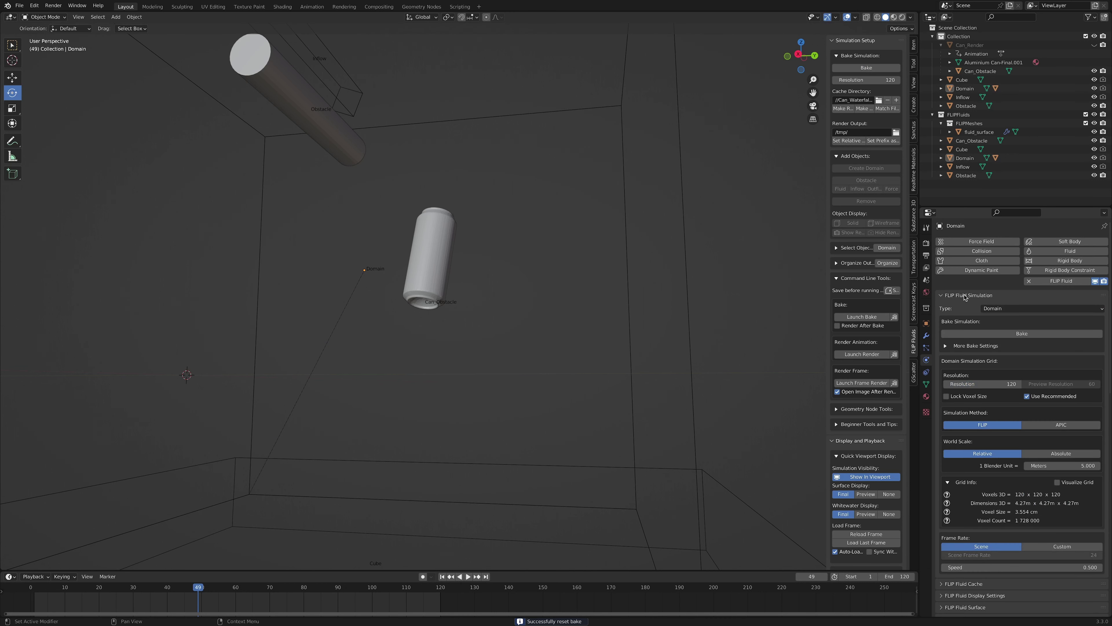
click(987, 381)
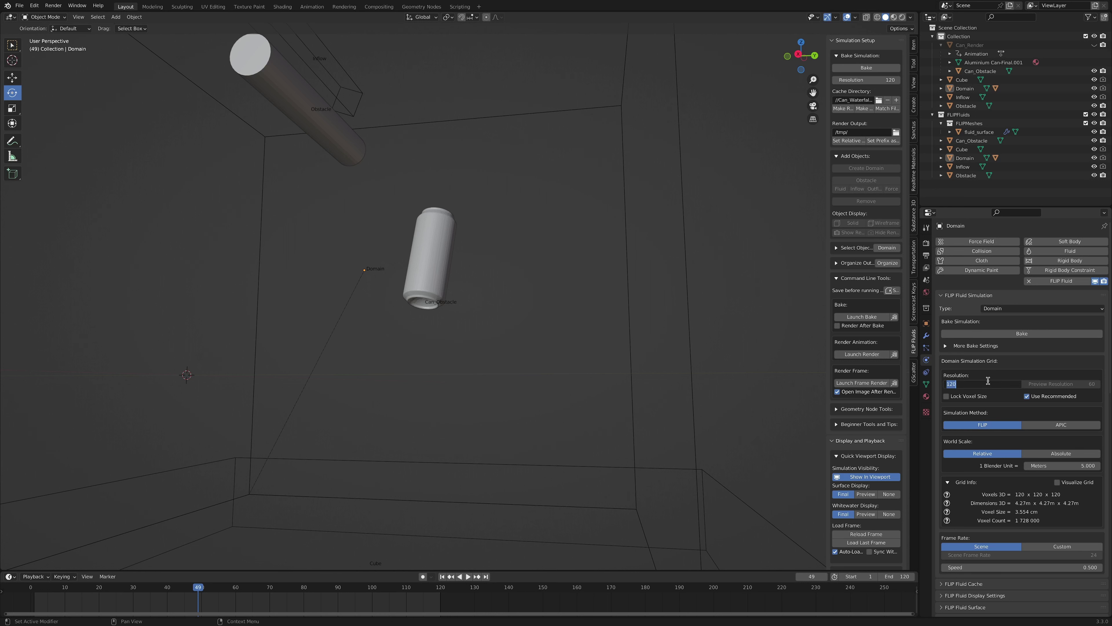
text(200)
key(Return)
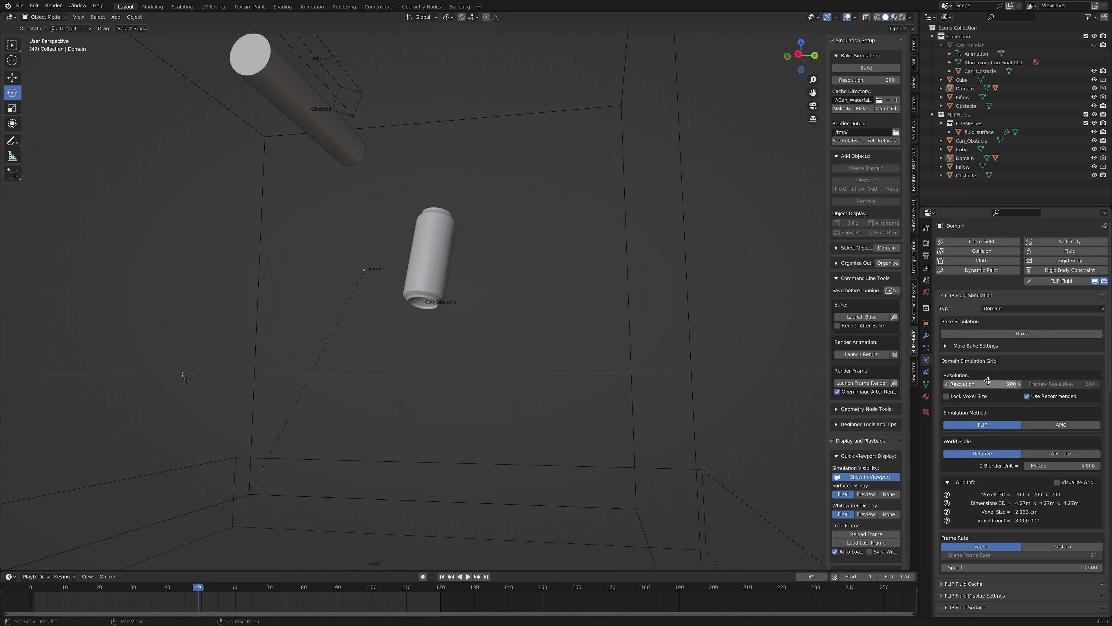
click(942, 296)
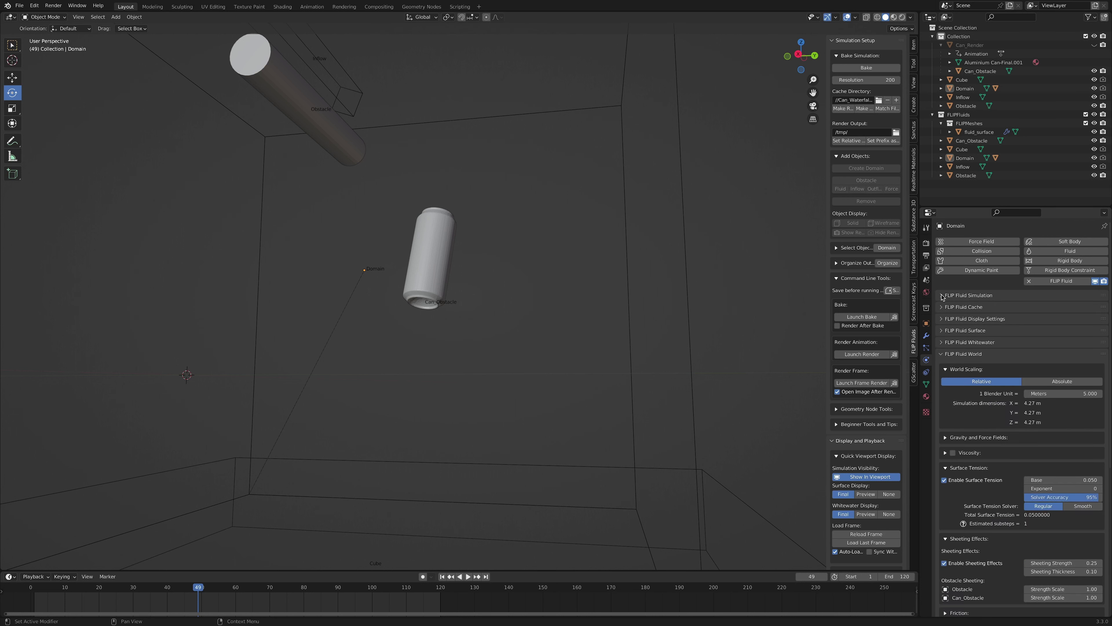
Step: Enable the whitewater simulation on the domain, keeping foam, bubbles and spray particles on
click(941, 354)
click(941, 342)
click(951, 356)
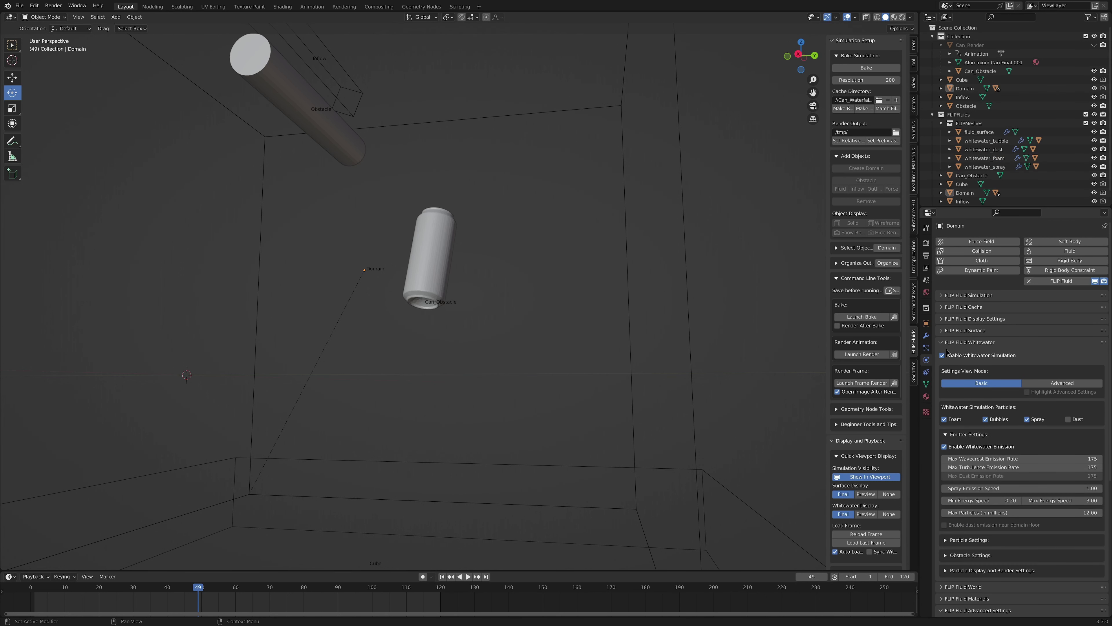
click(941, 342)
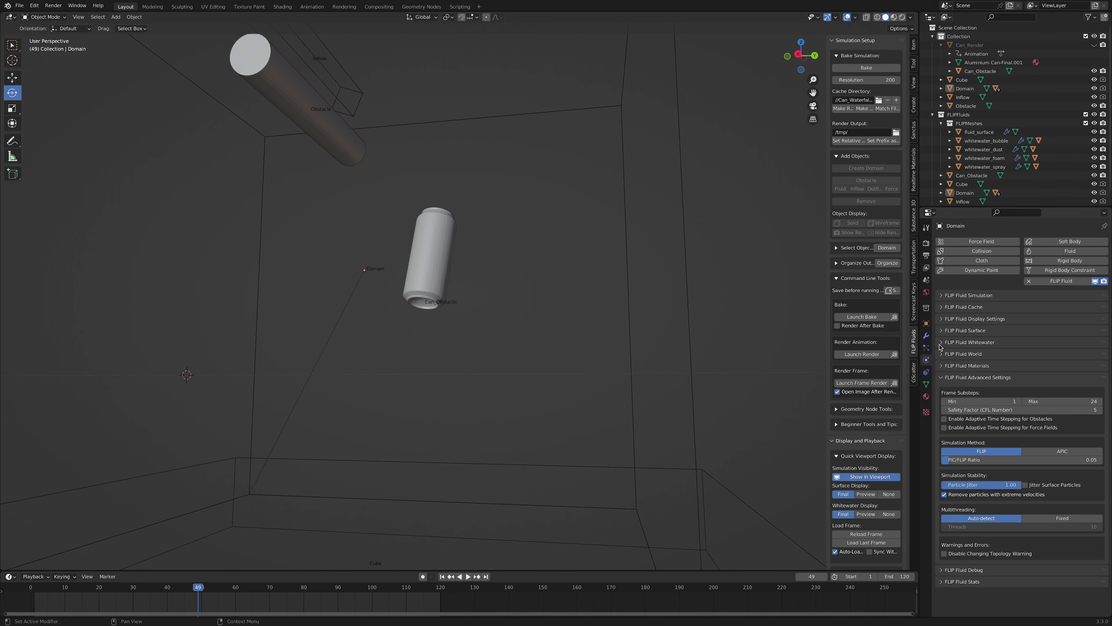
Step: Set the domain's sheeting strength to 0.5 in the FLIP Fluid World settings
click(942, 377)
click(942, 355)
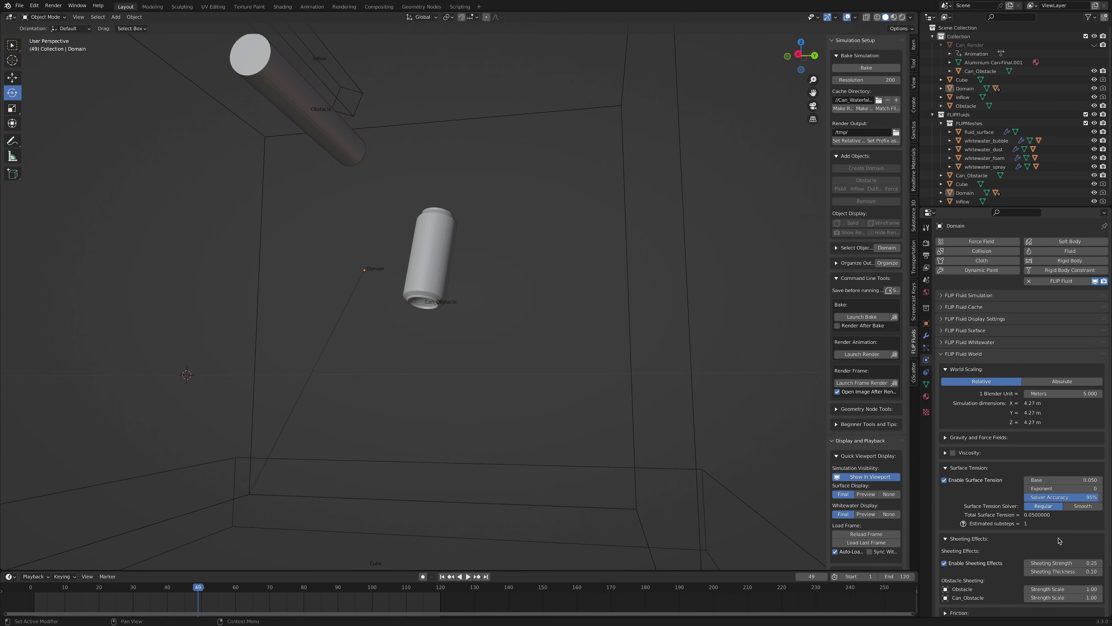
click(1065, 562)
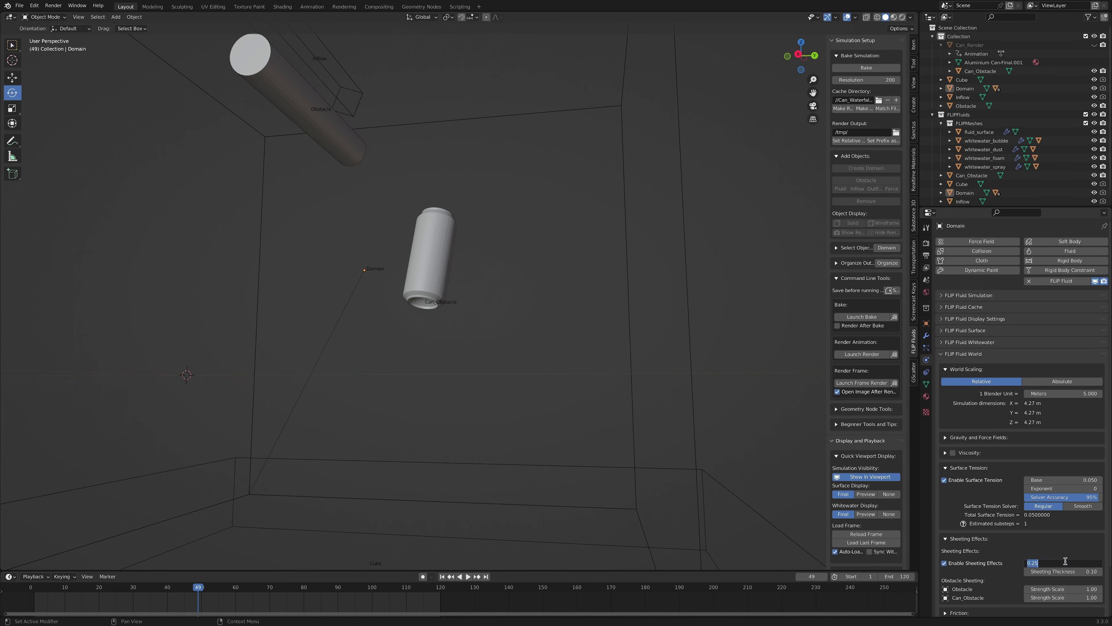
text(0.5)
key(Return)
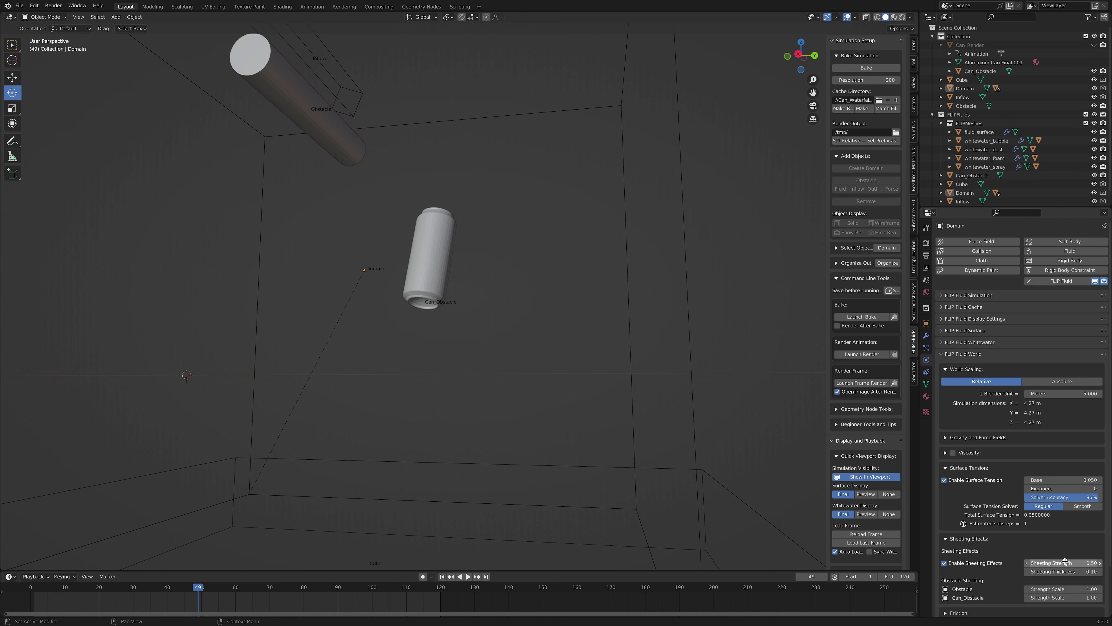
click(938, 354)
Step: Bake the simulation with whitewater and stop it once the can has passed through the waterfall
shift+middle_drag(437, 149, 544, 187)
click(847, 68)
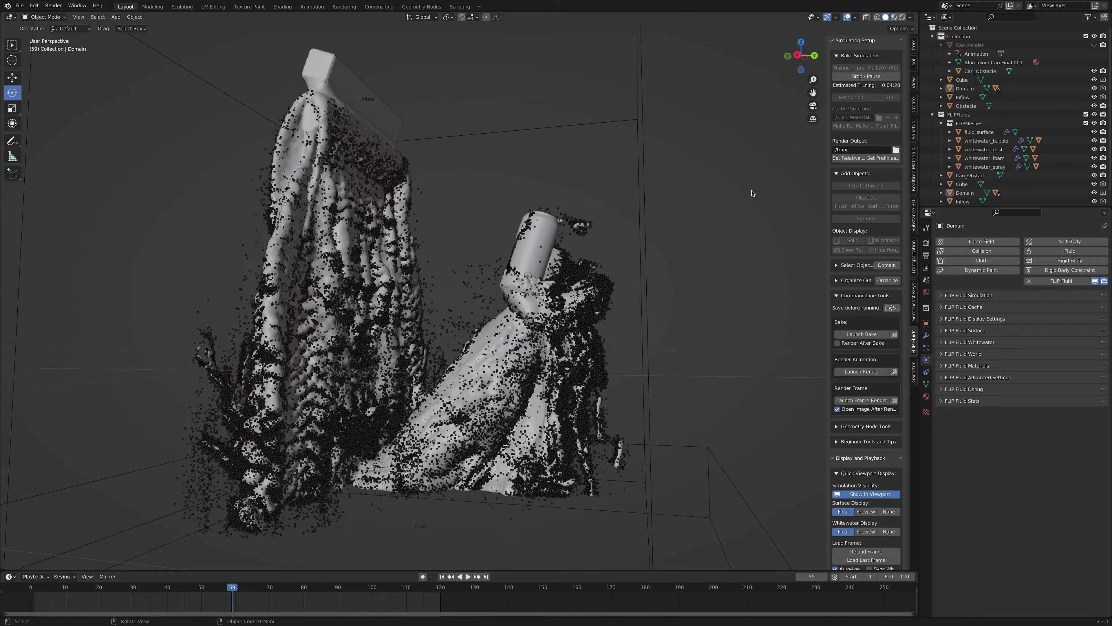
click(858, 77)
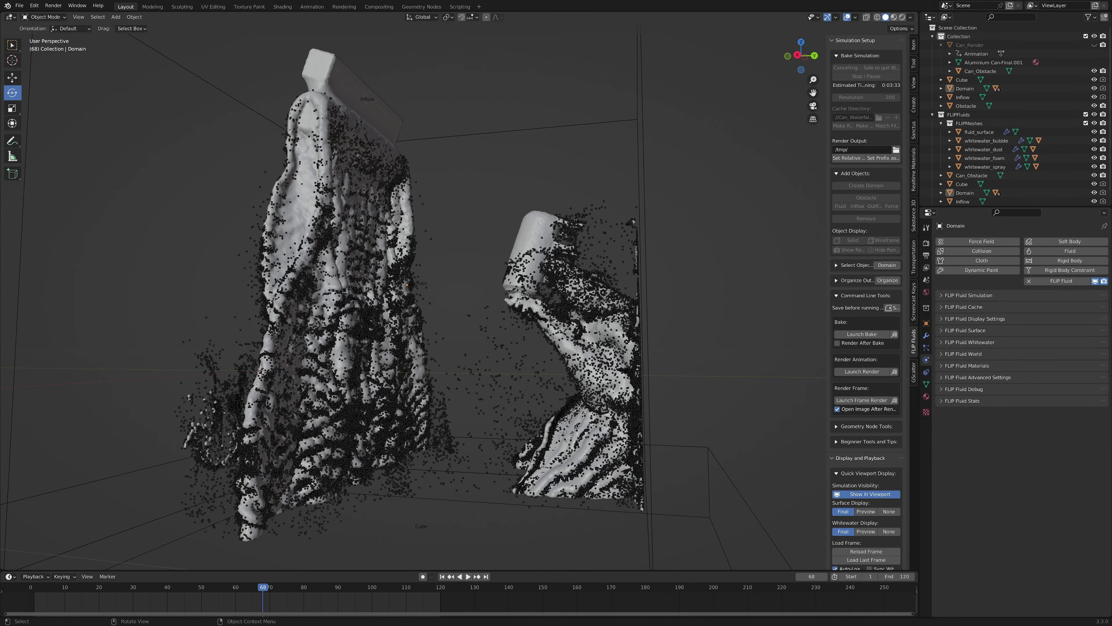
Step: Examine the whitewater around the can up close at frame 49 and play the baked animation from there
click(198, 591)
scroll(407, 441, up, 8)
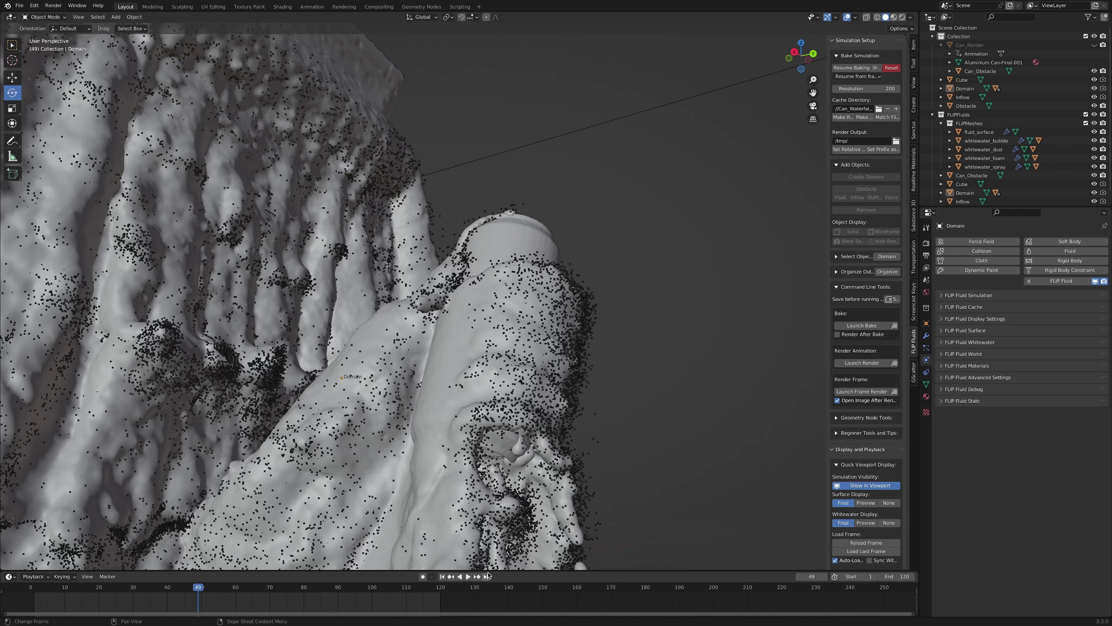
click(467, 576)
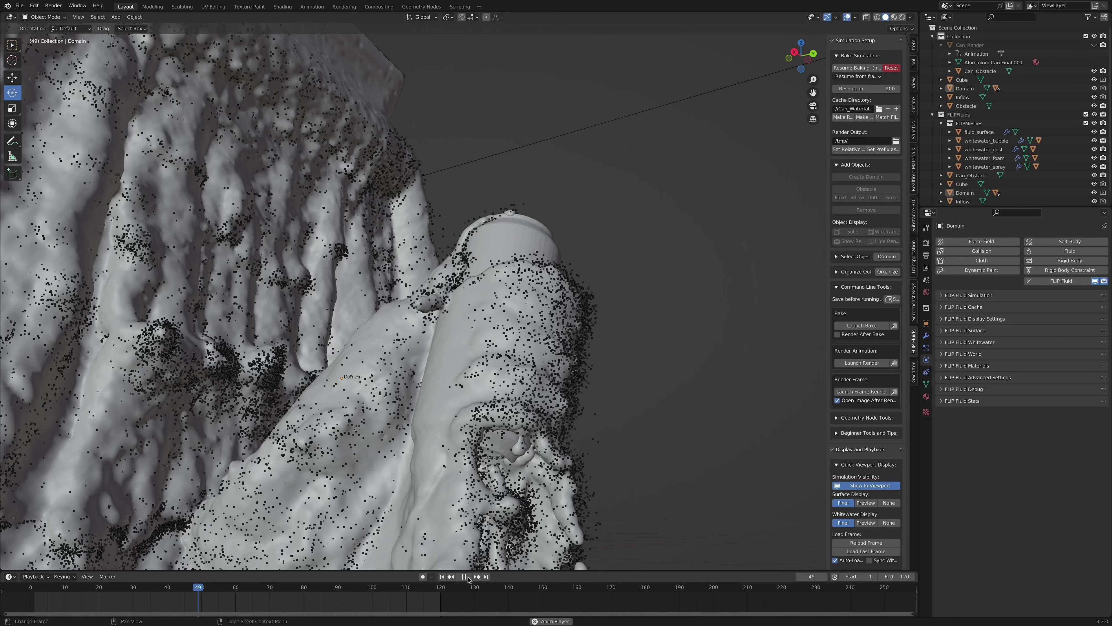